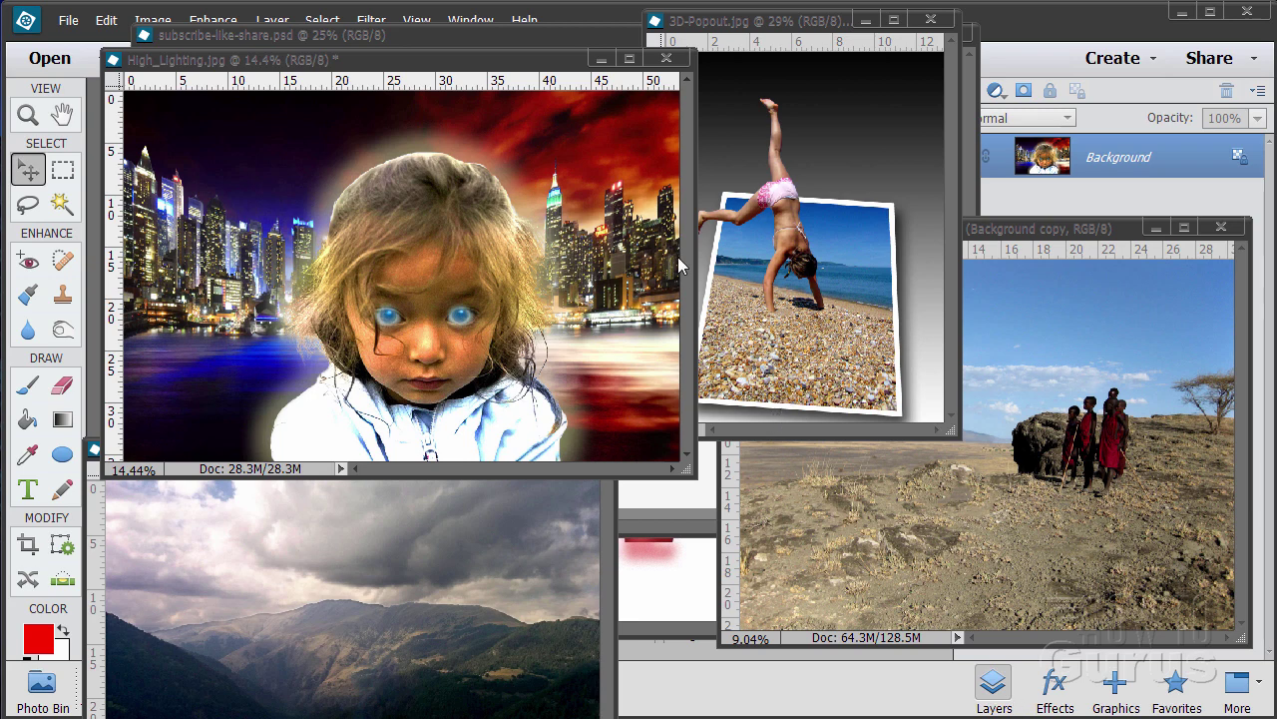
Step: Minimize the High_Lighting, 3D-Popout, Tanzania and mountains01 windows, leaving frequency separation 4.psd
{"action": "left_click", "coordinate": [601, 59]}
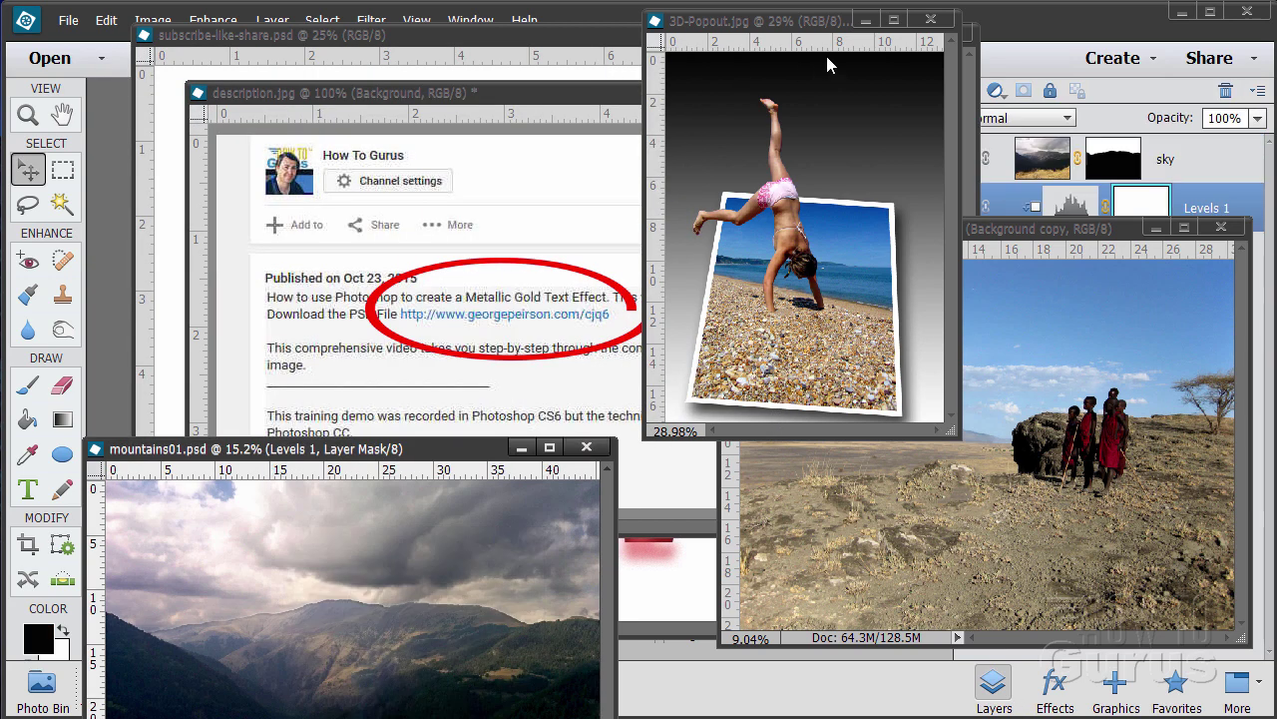
{"action": "left_click", "coordinate": [865, 21]}
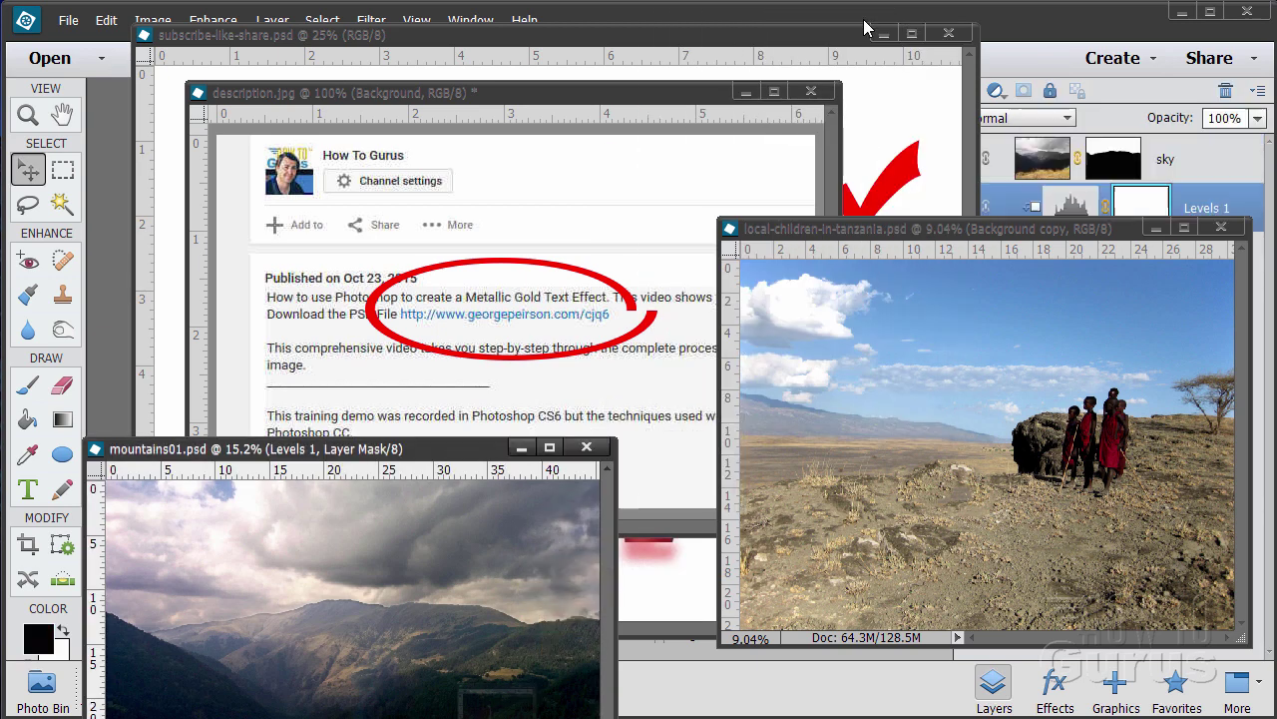
{"action": "left_click", "coordinate": [1155, 229]}
{"action": "left_click", "coordinate": [520, 447]}
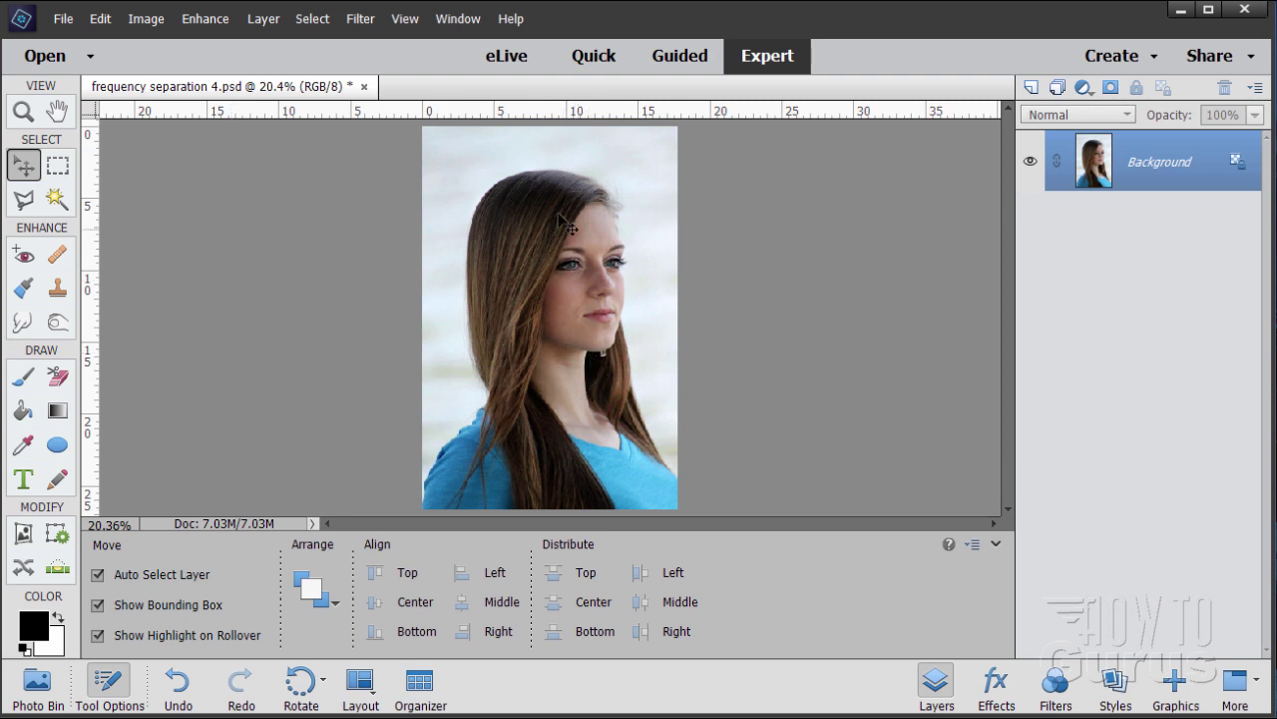
Step: Zoom in on the face near the nose up to 100% with the Zoom tool
{"action": "left_click", "coordinate": [25, 113]}
{"action": "left_click", "coordinate": [619, 287]}
{"action": "left_click", "coordinate": [619, 287]}
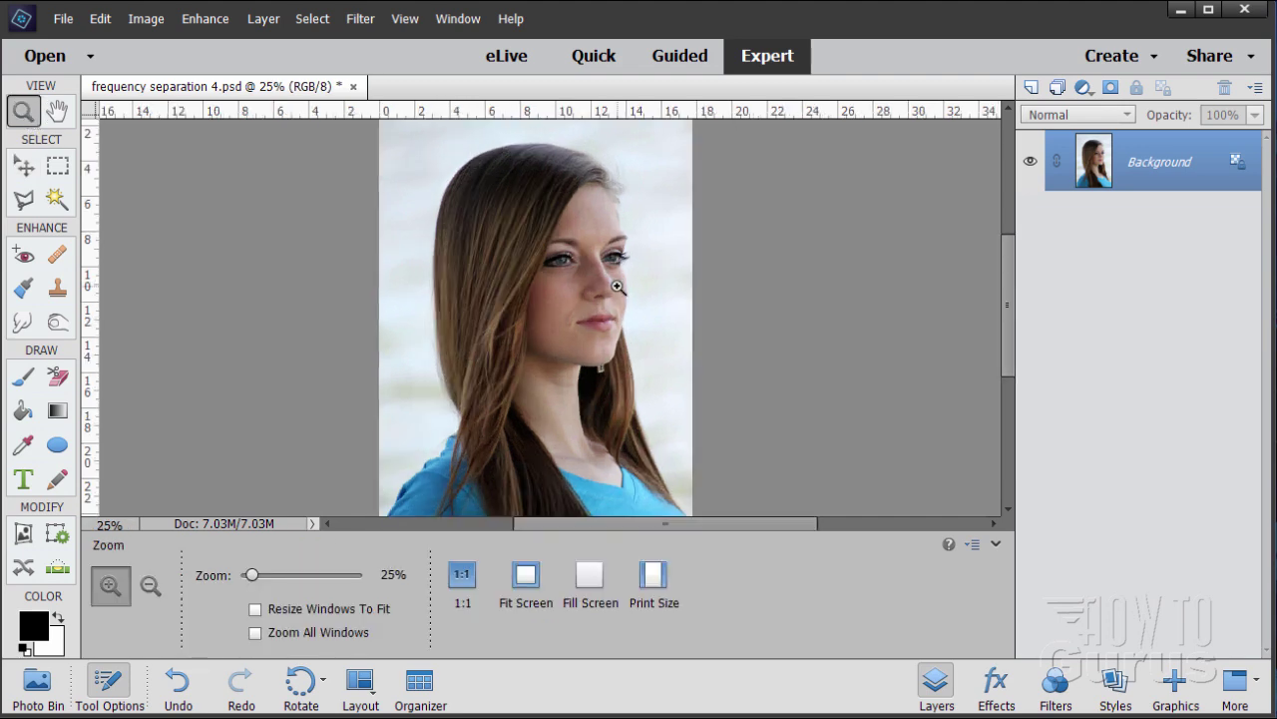
{"action": "left_click", "coordinate": [618, 287]}
{"action": "left_click", "coordinate": [619, 288]}
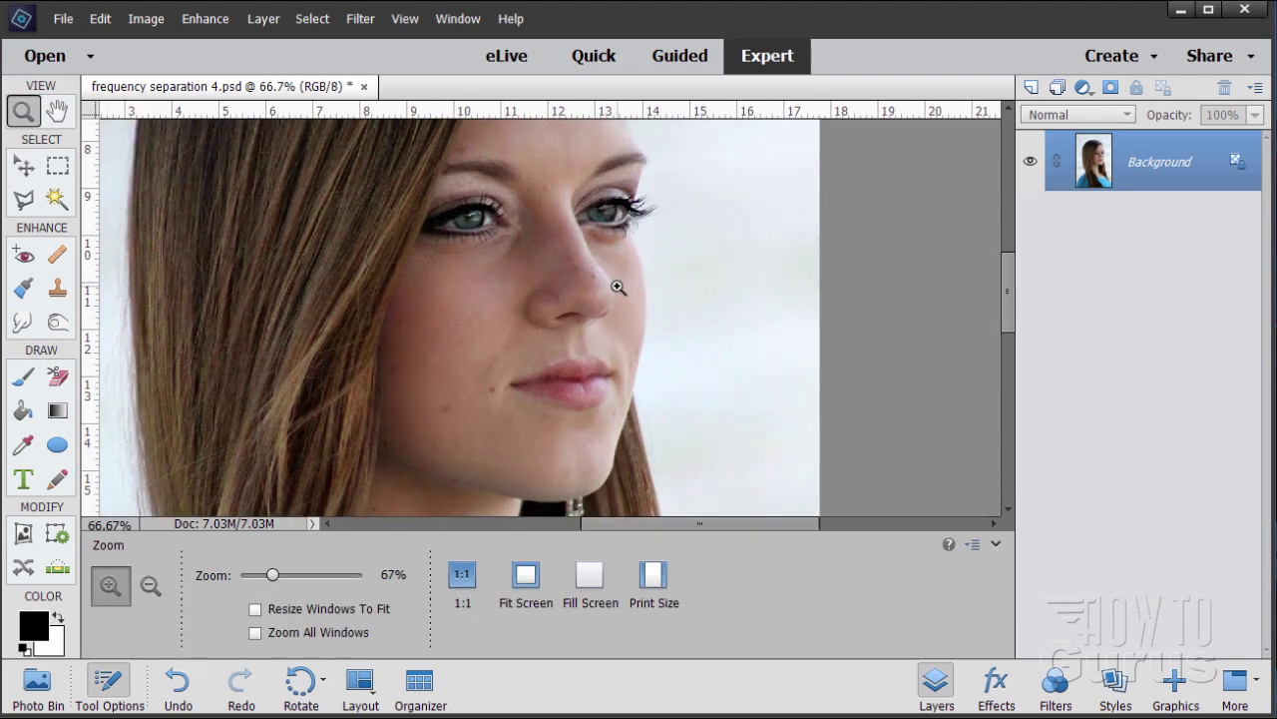
{"action": "left_click", "coordinate": [555, 269]}
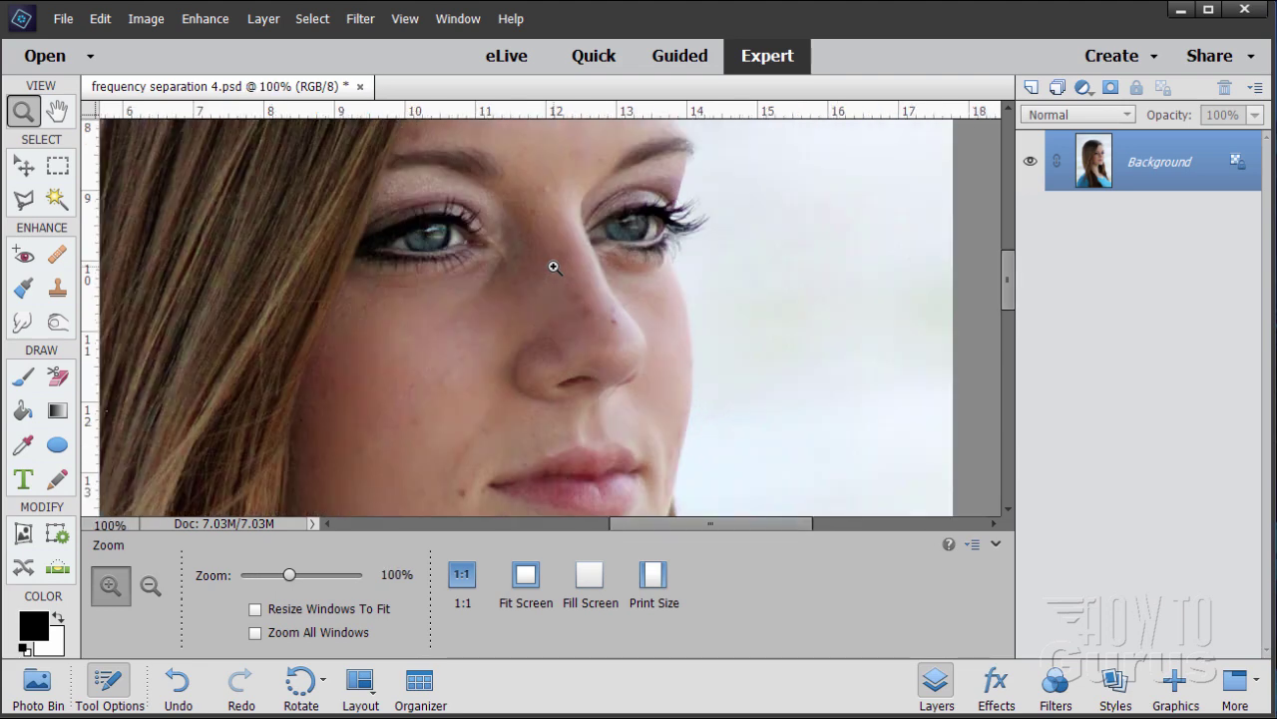
Step: Scroll over the magnified face to inspect skin detail, then go back to the Move tool
{"action": "scroll", "coordinate": [608, 333], "scroll_direction": "up", "scroll_amount": 2}
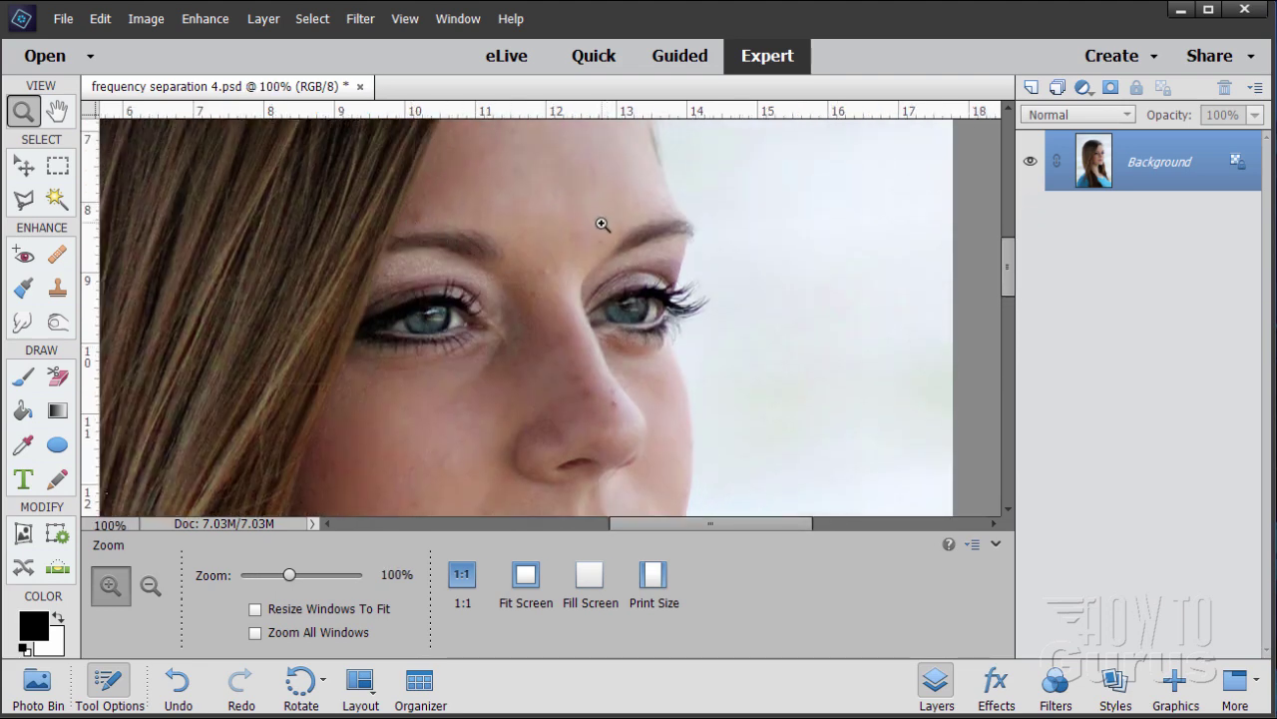
{"action": "scroll", "coordinate": [602, 222], "scroll_direction": "up", "scroll_amount": 3}
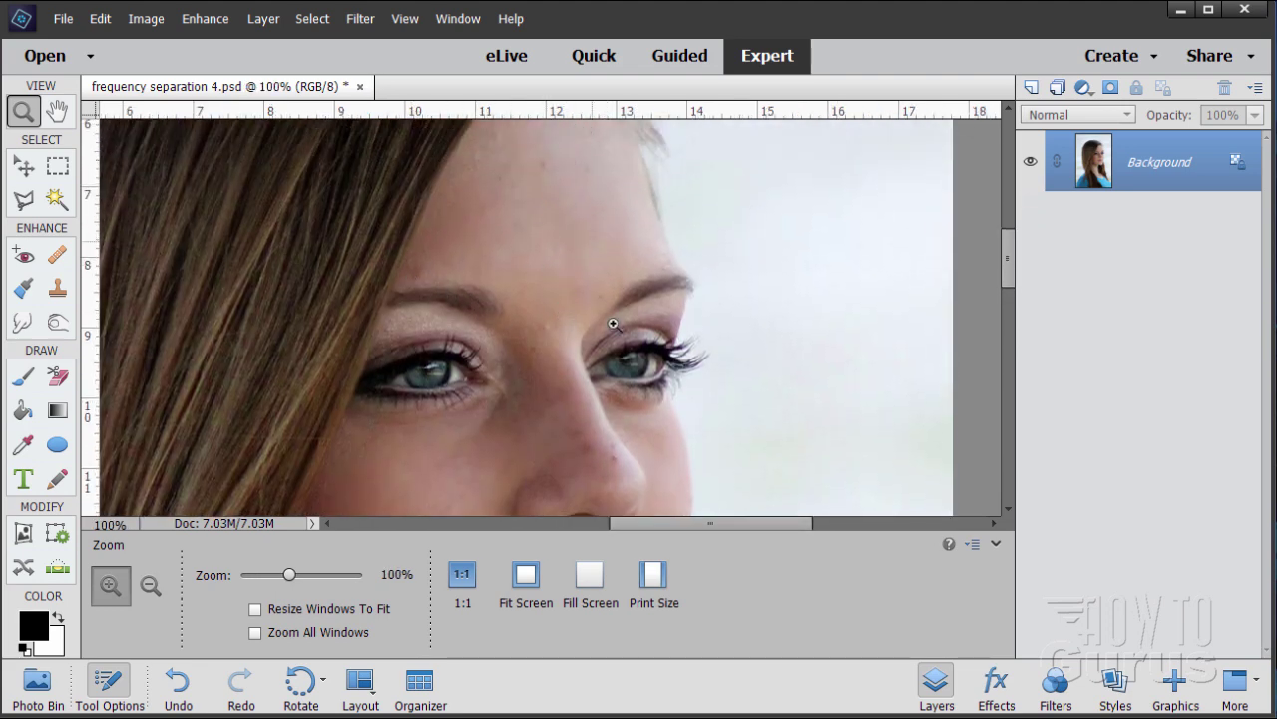
{"action": "scroll", "coordinate": [532, 400], "scroll_direction": "down", "scroll_amount": 1}
{"action": "scroll", "coordinate": [532, 400], "scroll_direction": "down", "scroll_amount": 5}
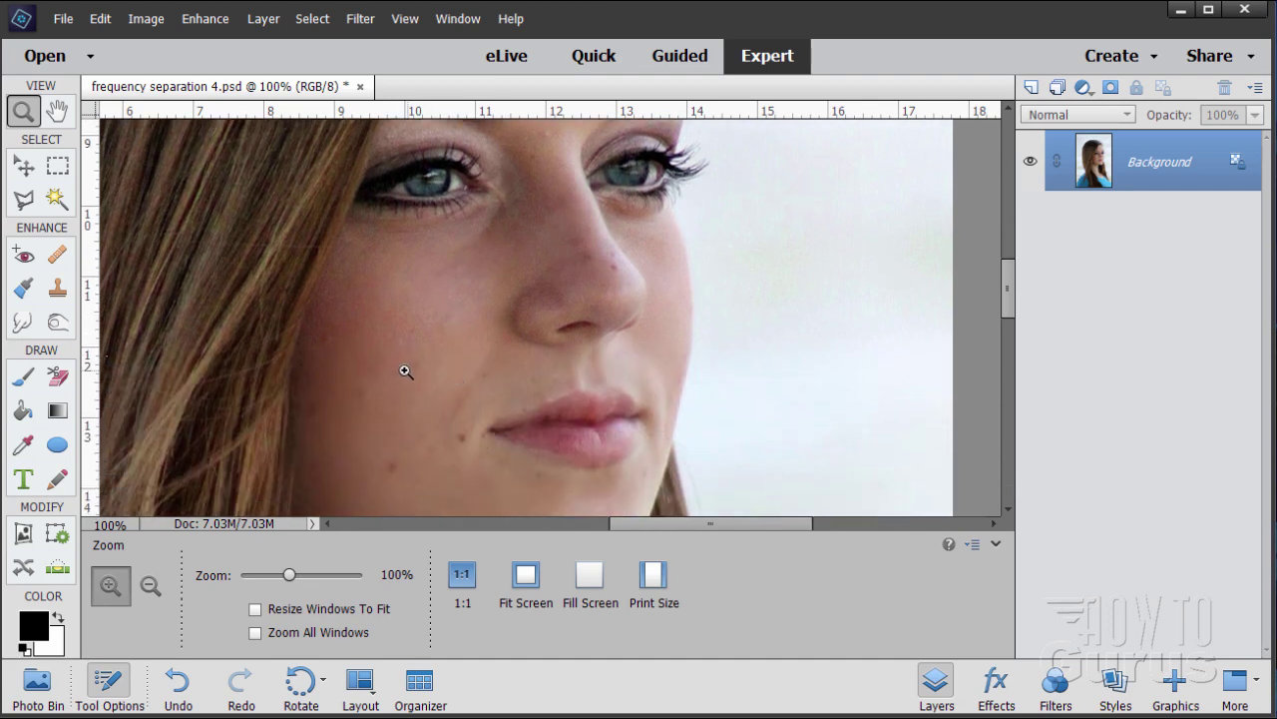
{"action": "scroll", "coordinate": [387, 363], "scroll_direction": "down", "scroll_amount": 3}
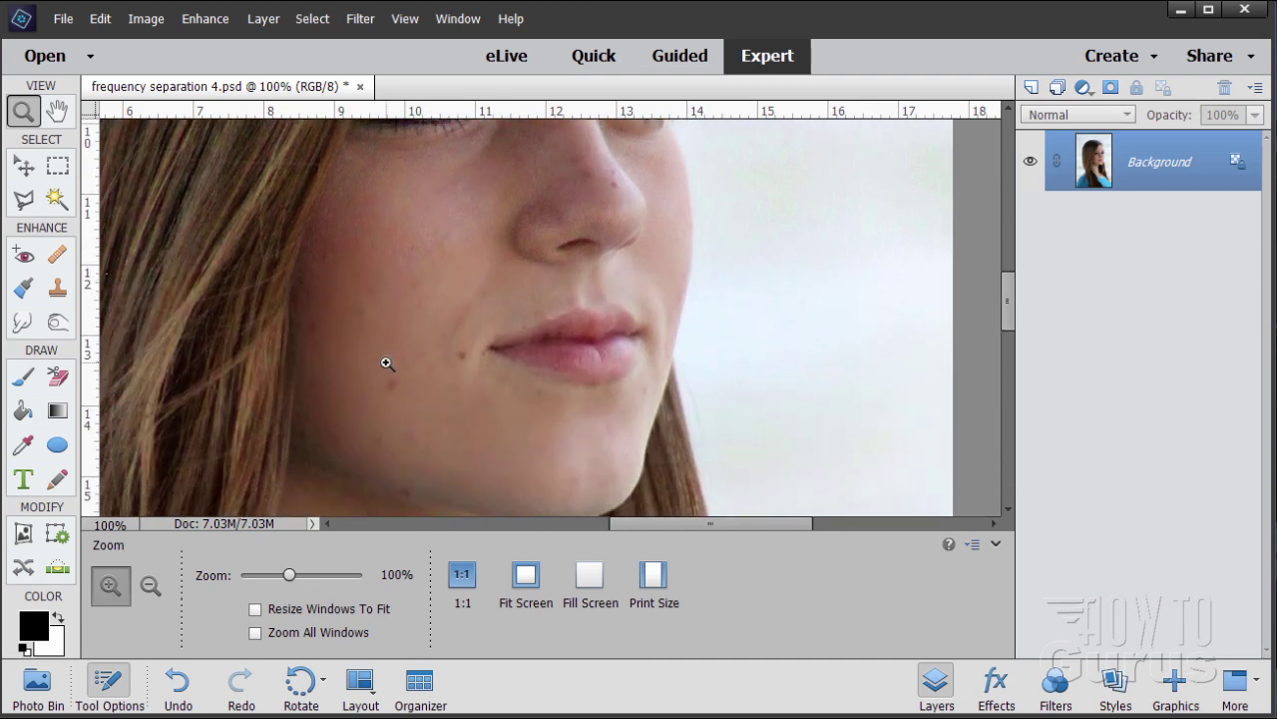
{"action": "scroll", "coordinate": [387, 363], "scroll_direction": "up", "scroll_amount": 5}
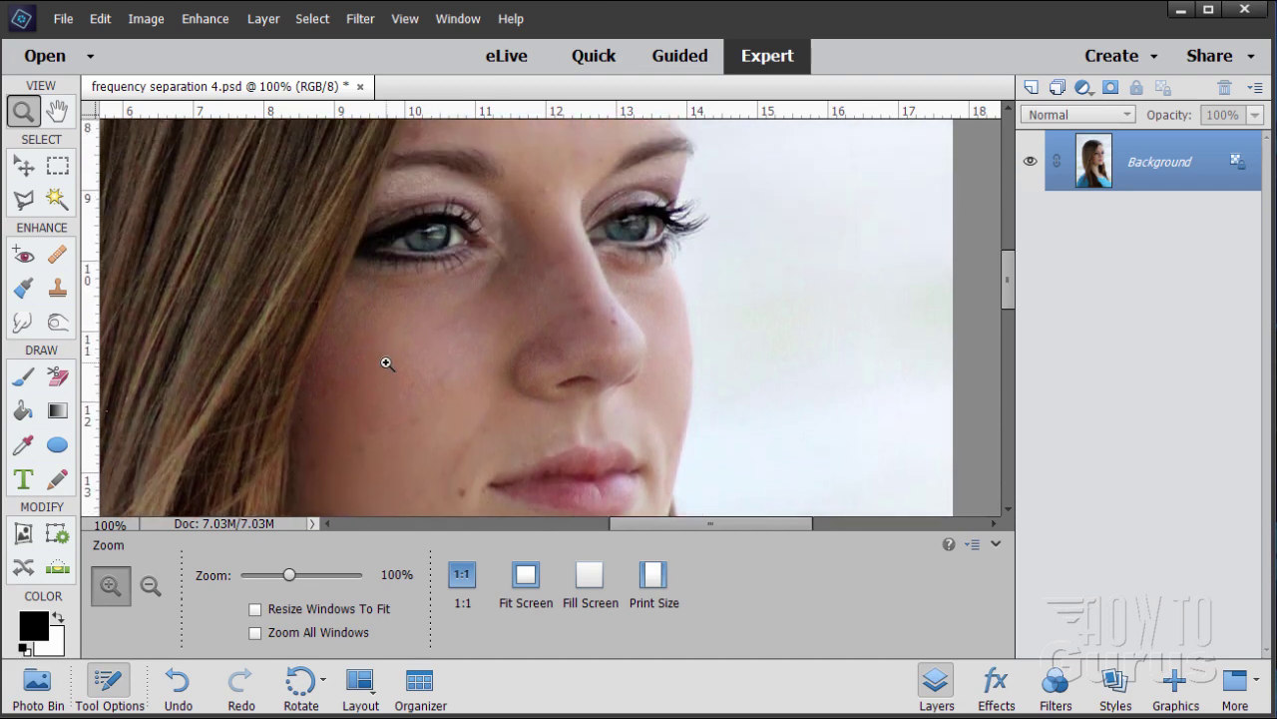
{"action": "left_click", "coordinate": [24, 167]}
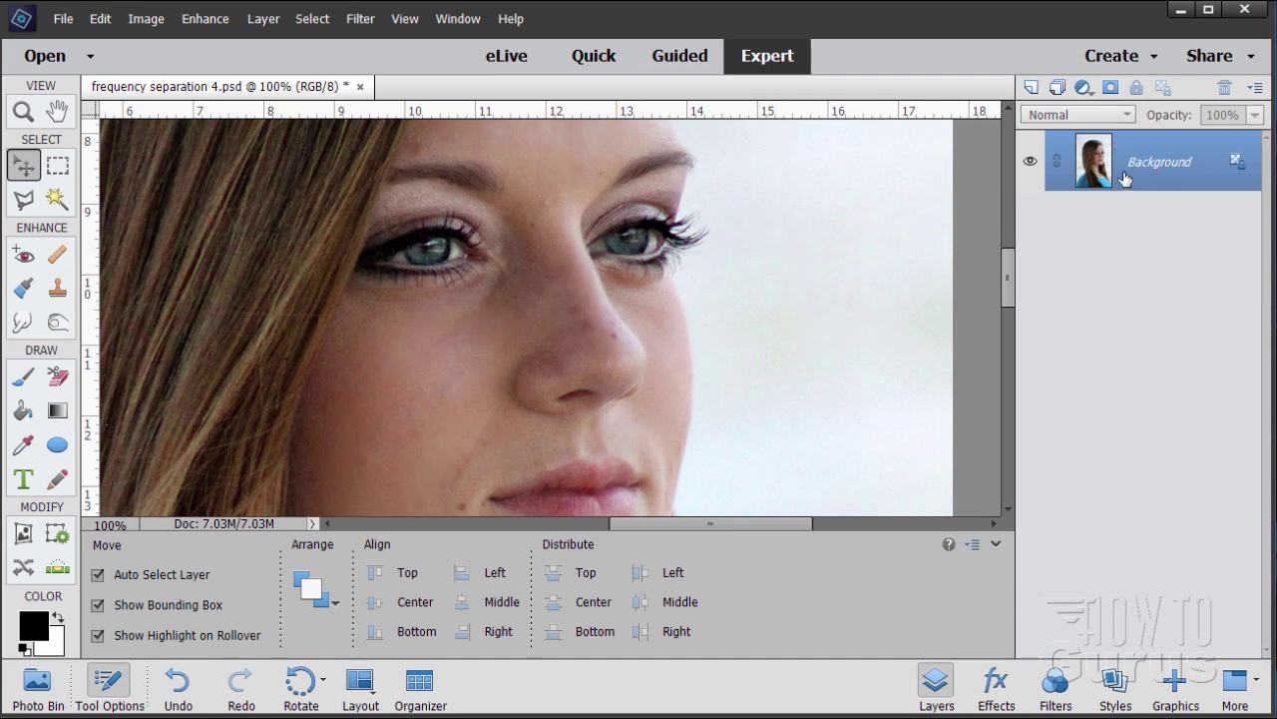
Step: Duplicate the Background layer and rename the copy Color
{"action": "left_click_drag", "start_coordinate": [1124, 178], "coordinate": [1033, 90]}
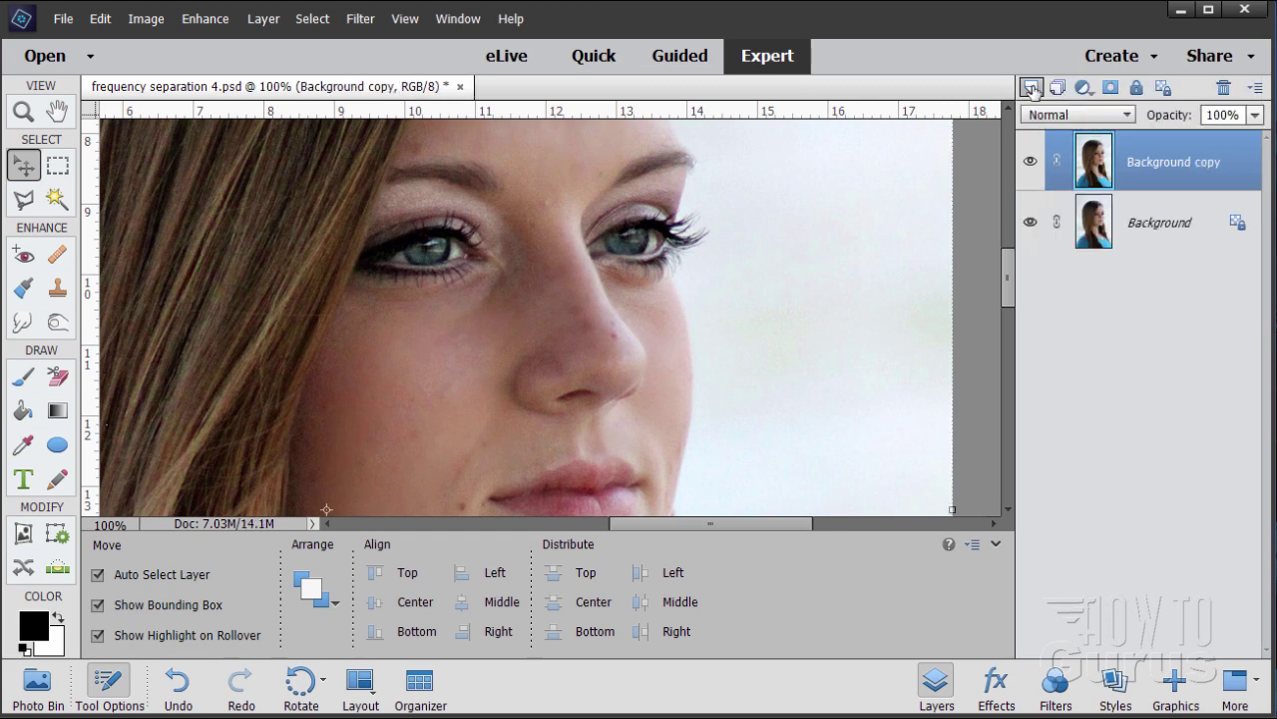
{"action": "double_click", "coordinate": [1155, 163]}
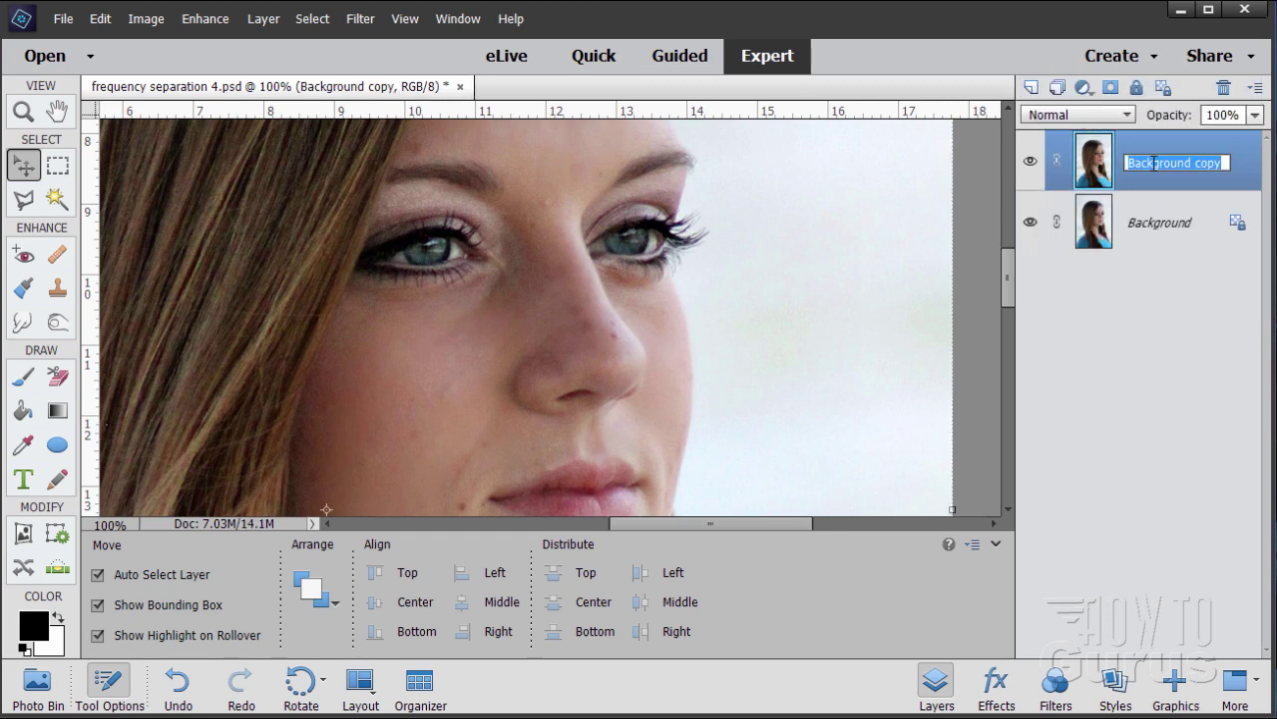
{"action": "type", "text": "c"}
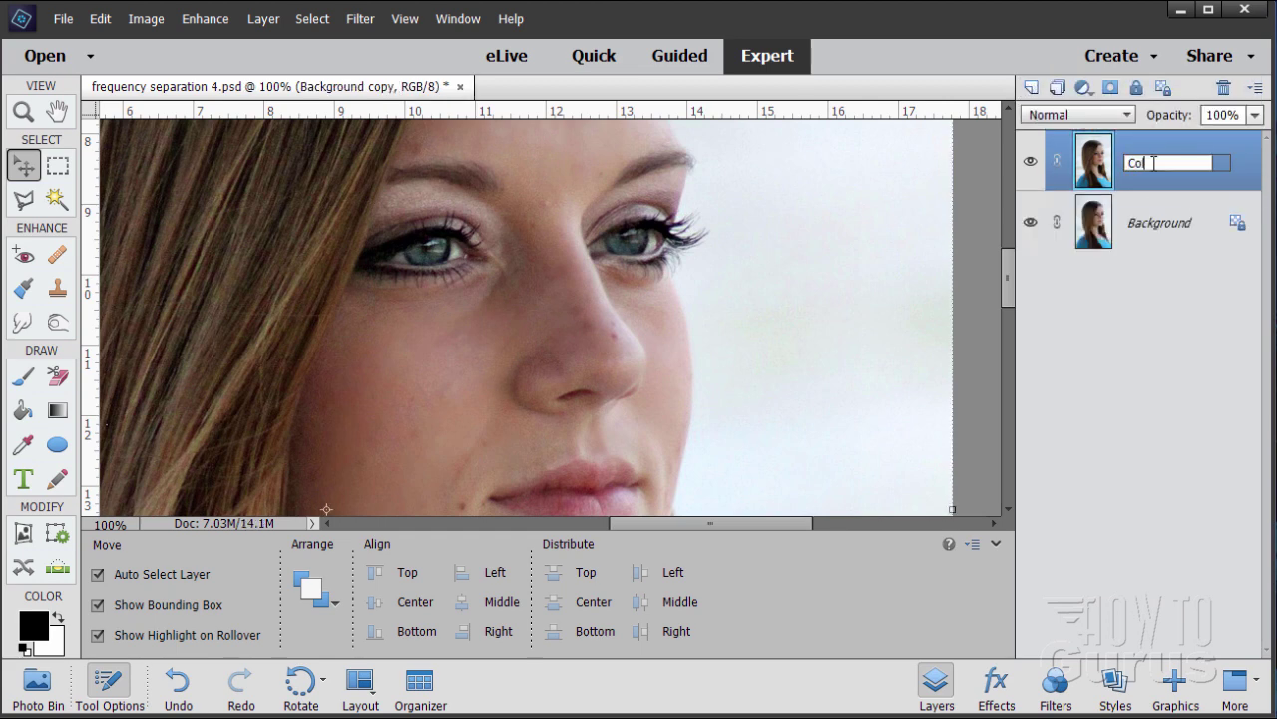
{"action": "key", "text": "Return"}
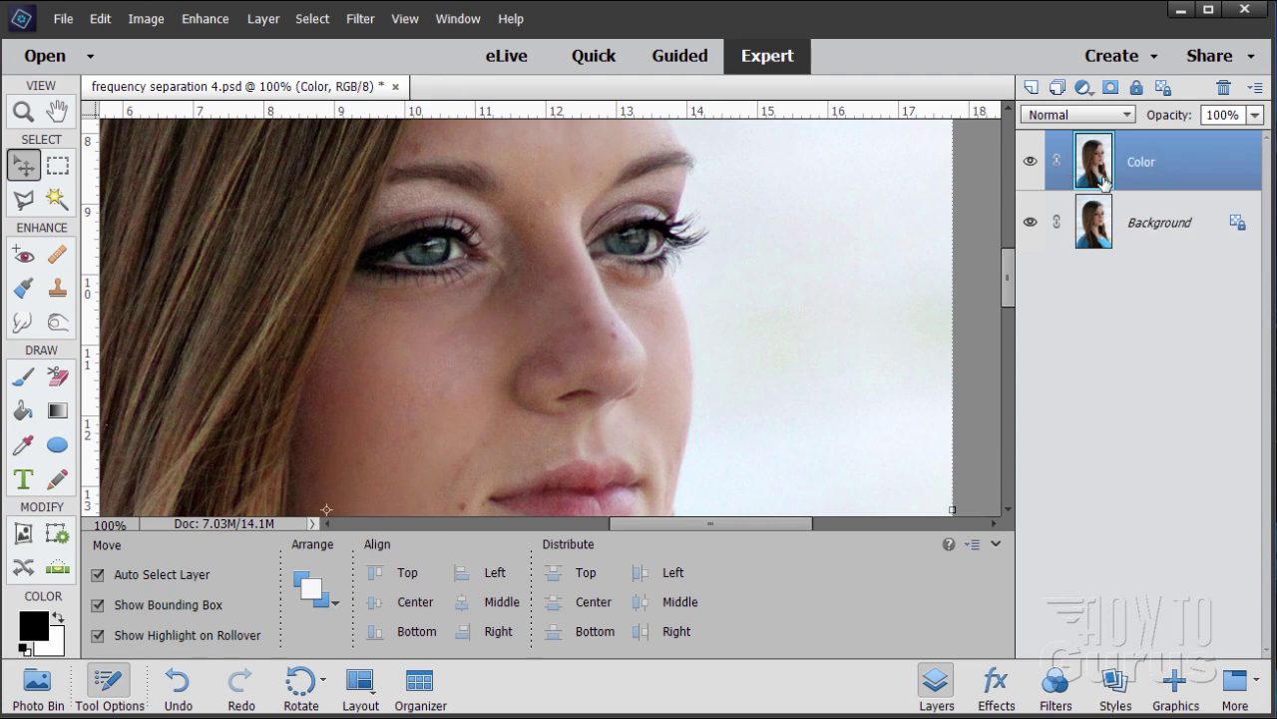
Step: Duplicate Color as a layer named Texture, duplicate Texture, and select the Color layer
{"action": "left_click_drag", "start_coordinate": [1096, 175], "coordinate": [1032, 87]}
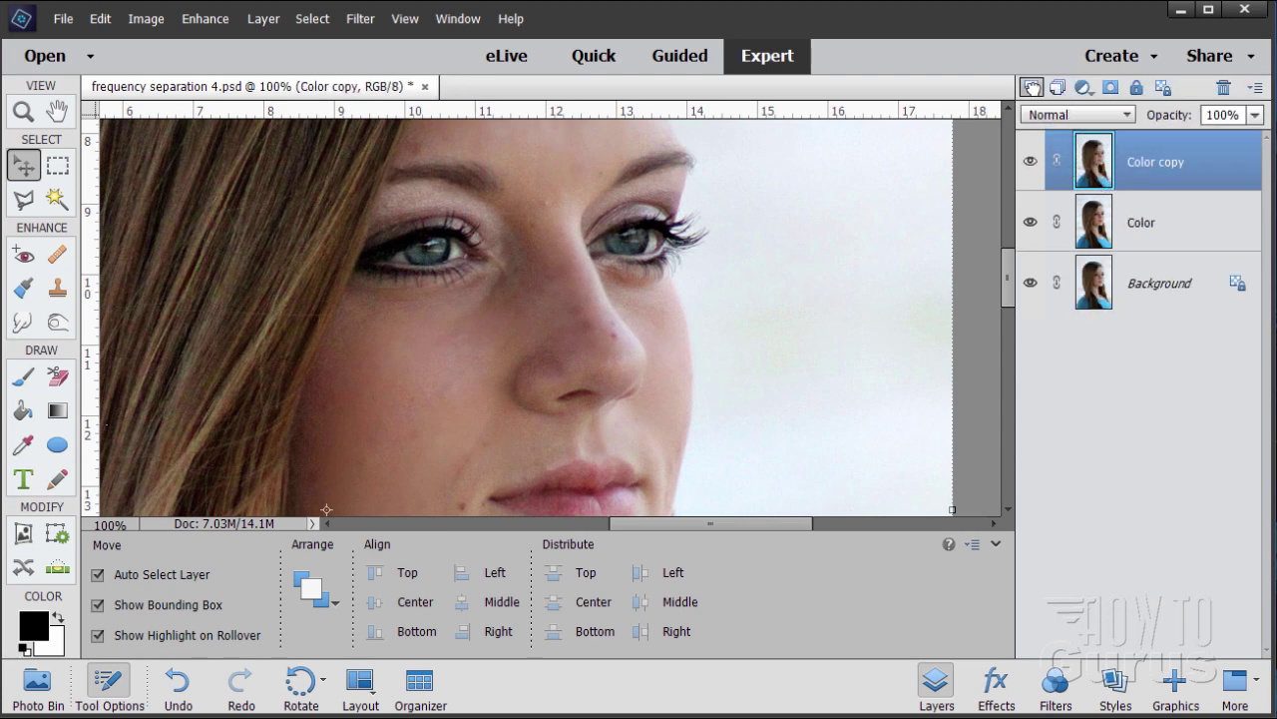
{"action": "double_click", "coordinate": [1147, 162]}
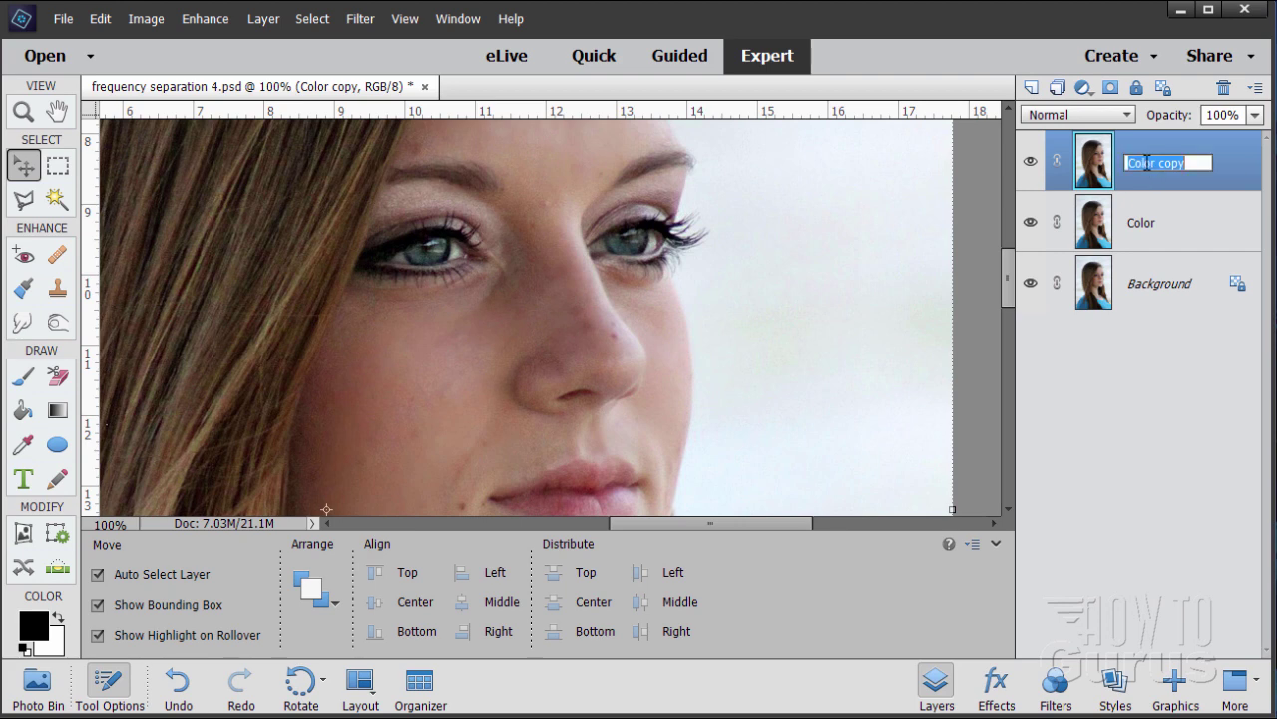
{"action": "type", "text": "T"}
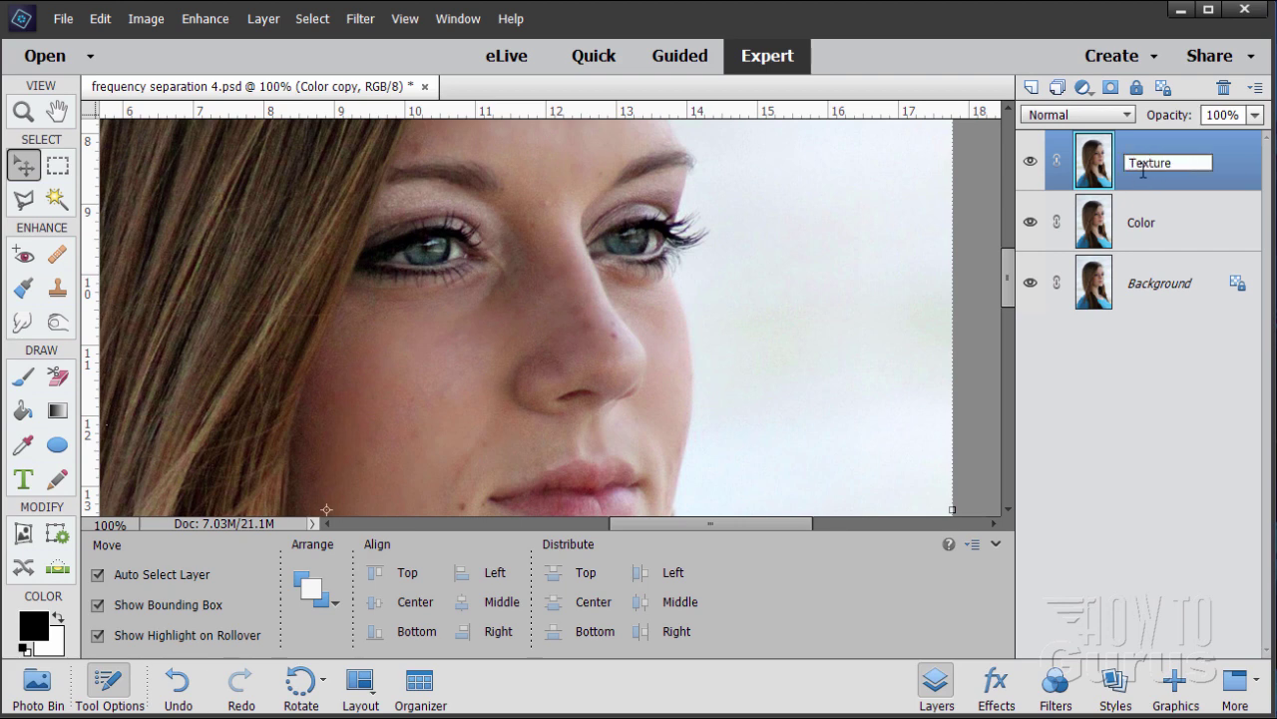
{"action": "type", "text": "exture"}
{"action": "key", "text": "Return"}
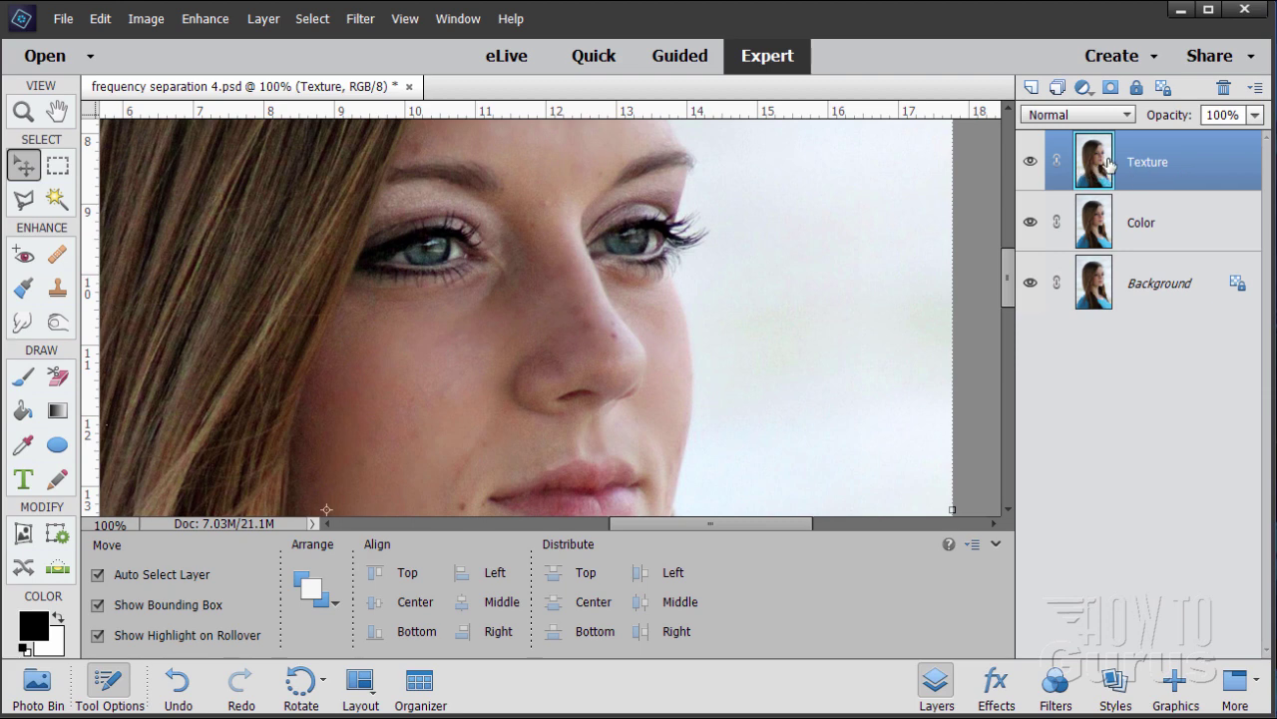
{"action": "left_click_drag", "start_coordinate": [1100, 164], "coordinate": [1033, 88]}
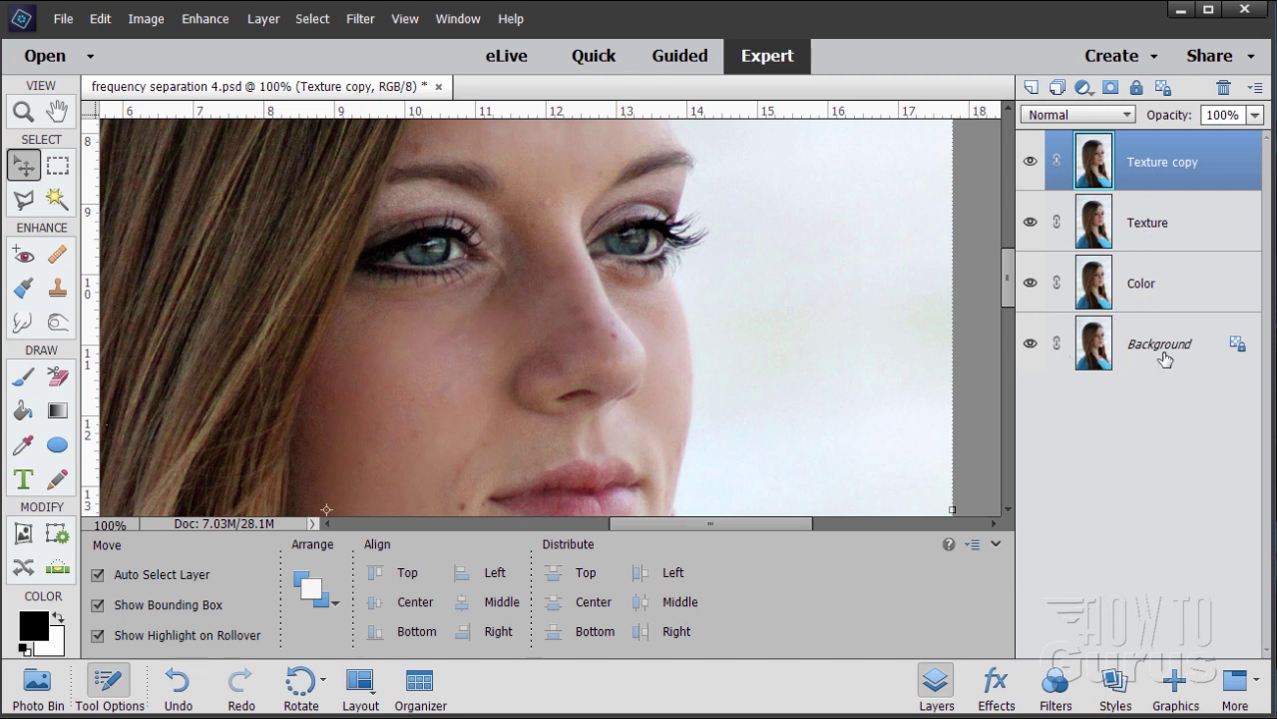
{"action": "left_click", "coordinate": [1190, 300]}
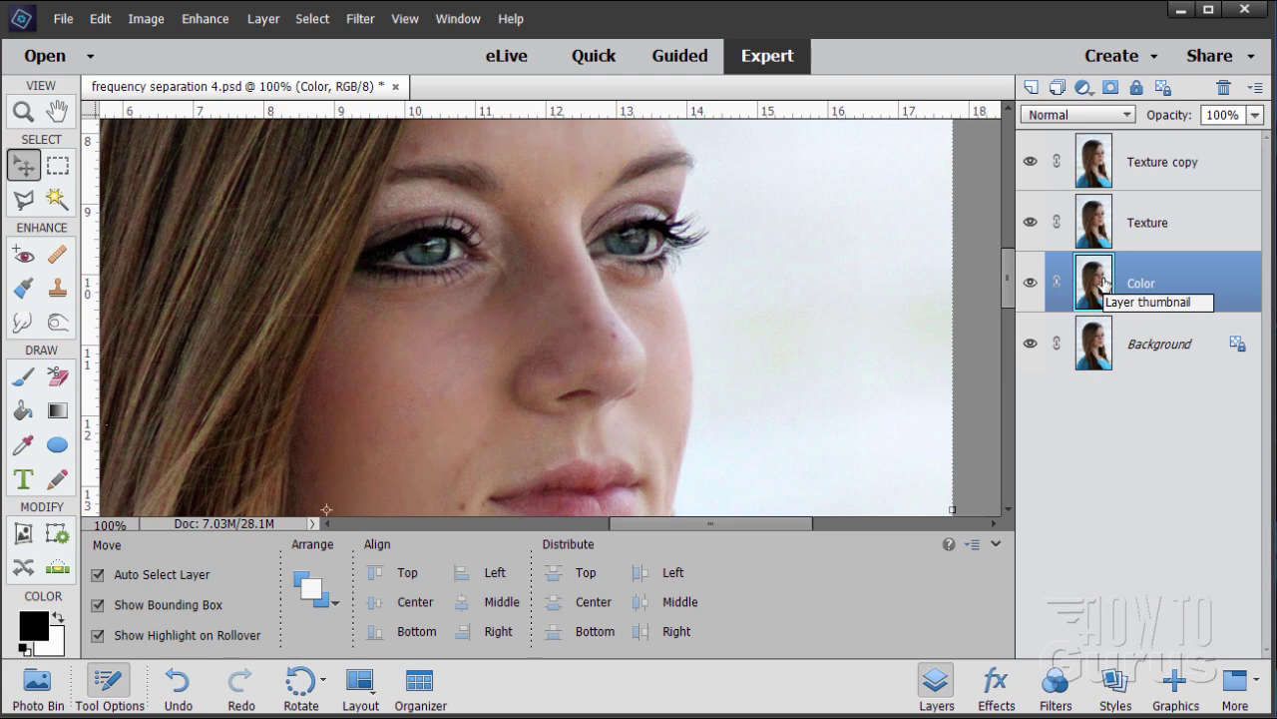
Step: Blur the Color layer with a 4.0-pixel Gaussian Blur, checking the preview on the nose
{"action": "left_click", "coordinate": [311, 19]}
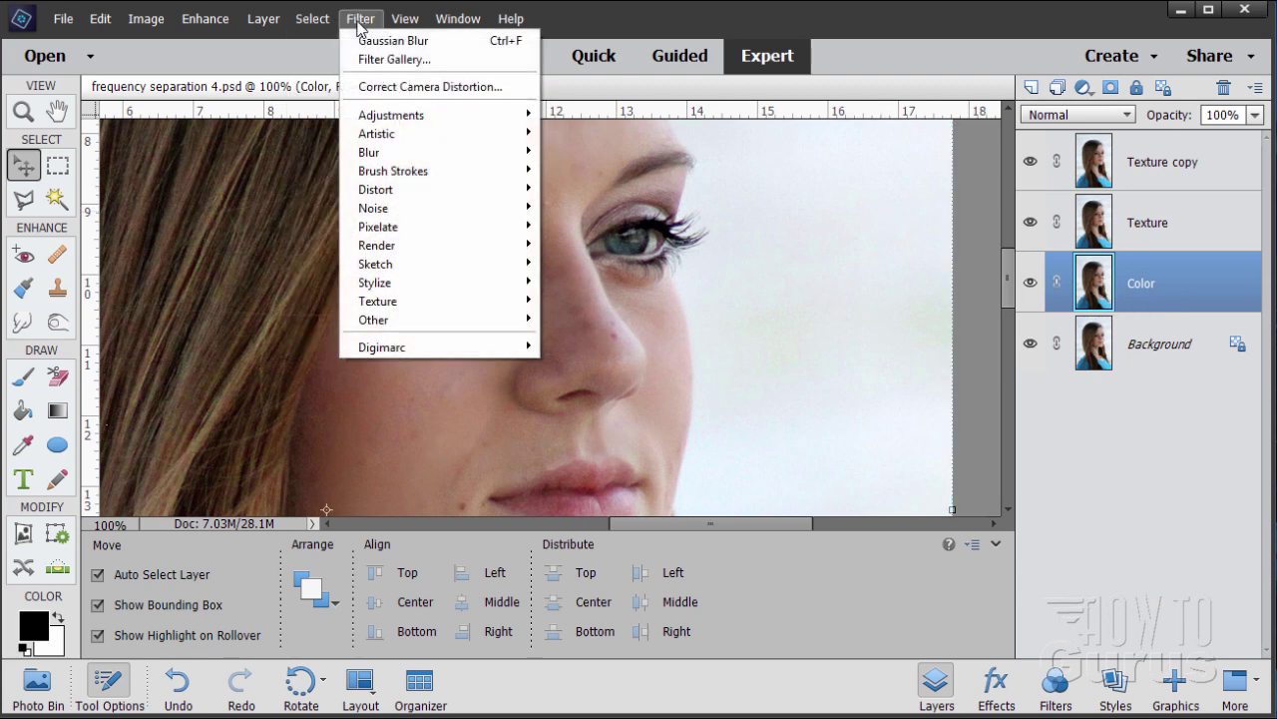
{"action": "mouse_move", "coordinate": [399, 153]}
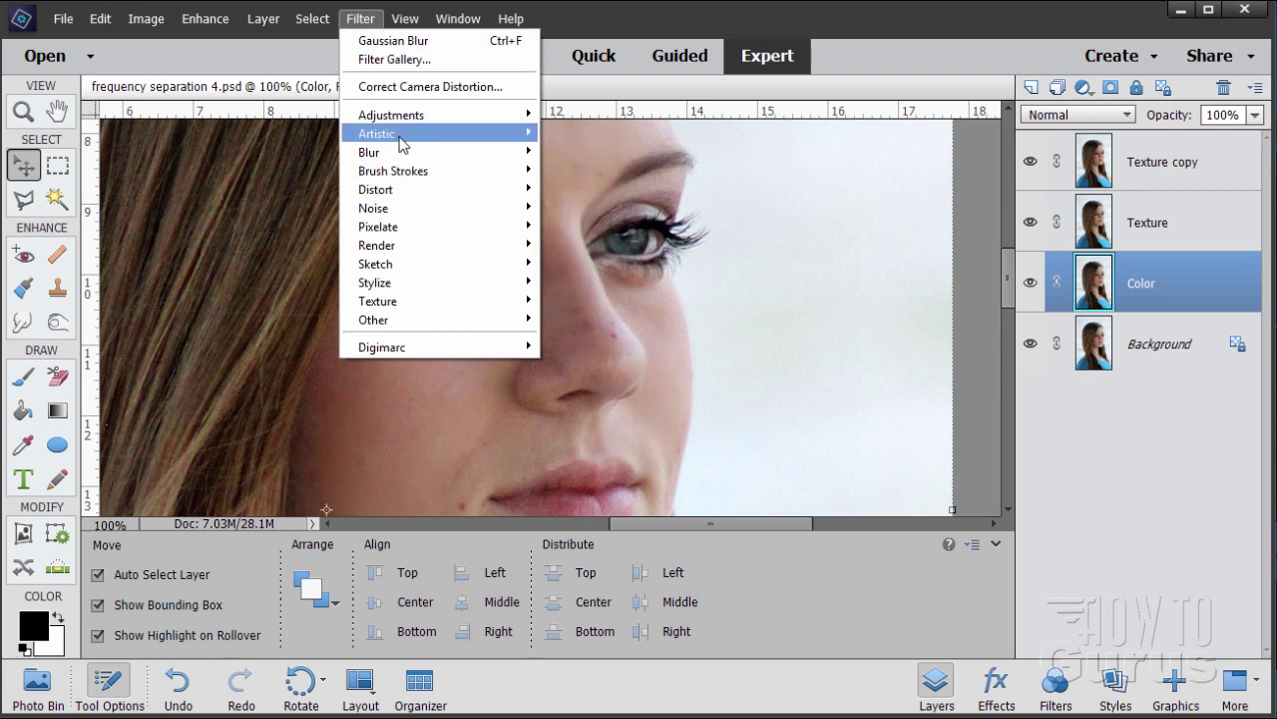
{"action": "left_click", "coordinate": [564, 211]}
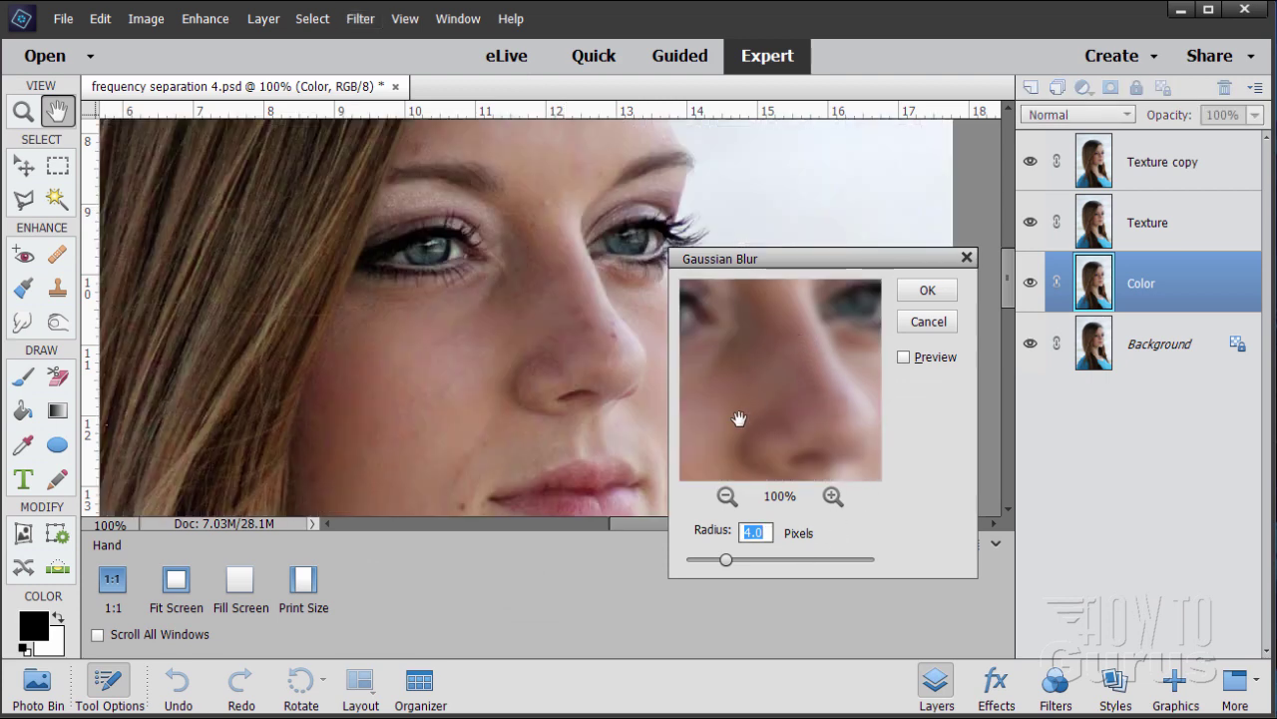
{"action": "left_click", "coordinate": [905, 359]}
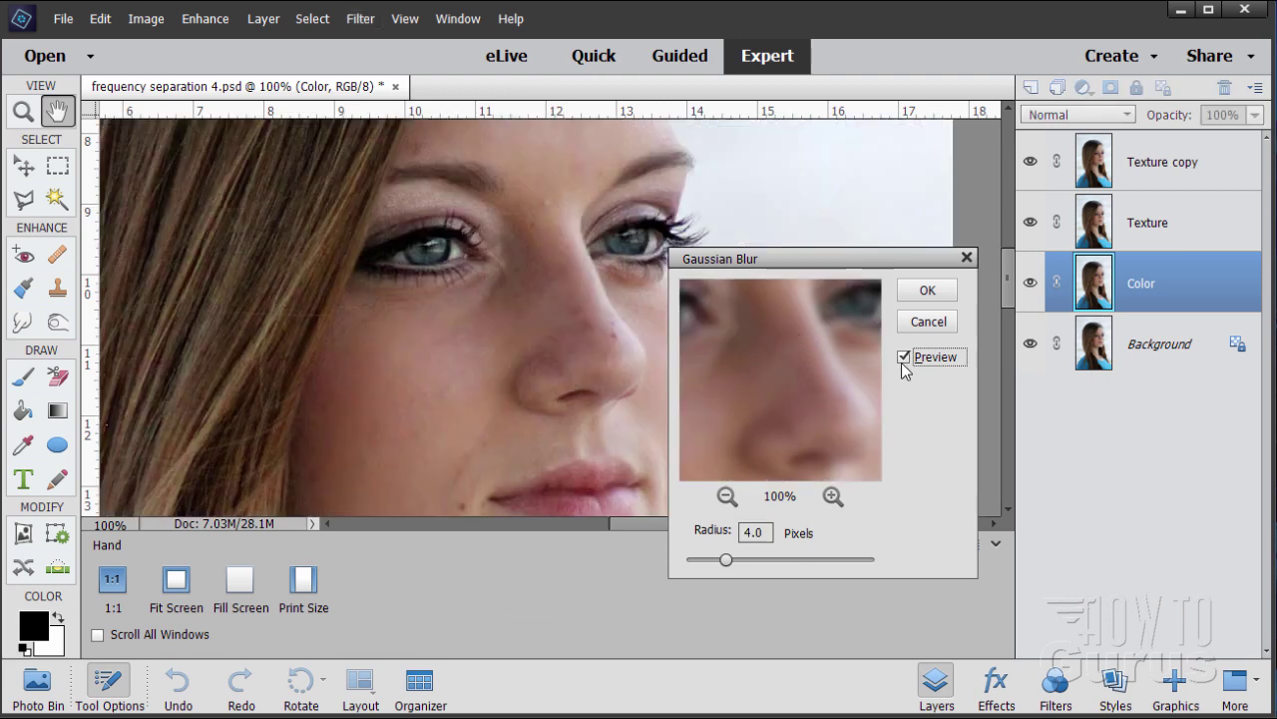
{"action": "left_click", "coordinate": [905, 359]}
{"action": "left_click_drag", "start_coordinate": [821, 260], "coordinate": [742, 243]}
{"action": "left_click_drag", "start_coordinate": [722, 373], "coordinate": [718, 338]}
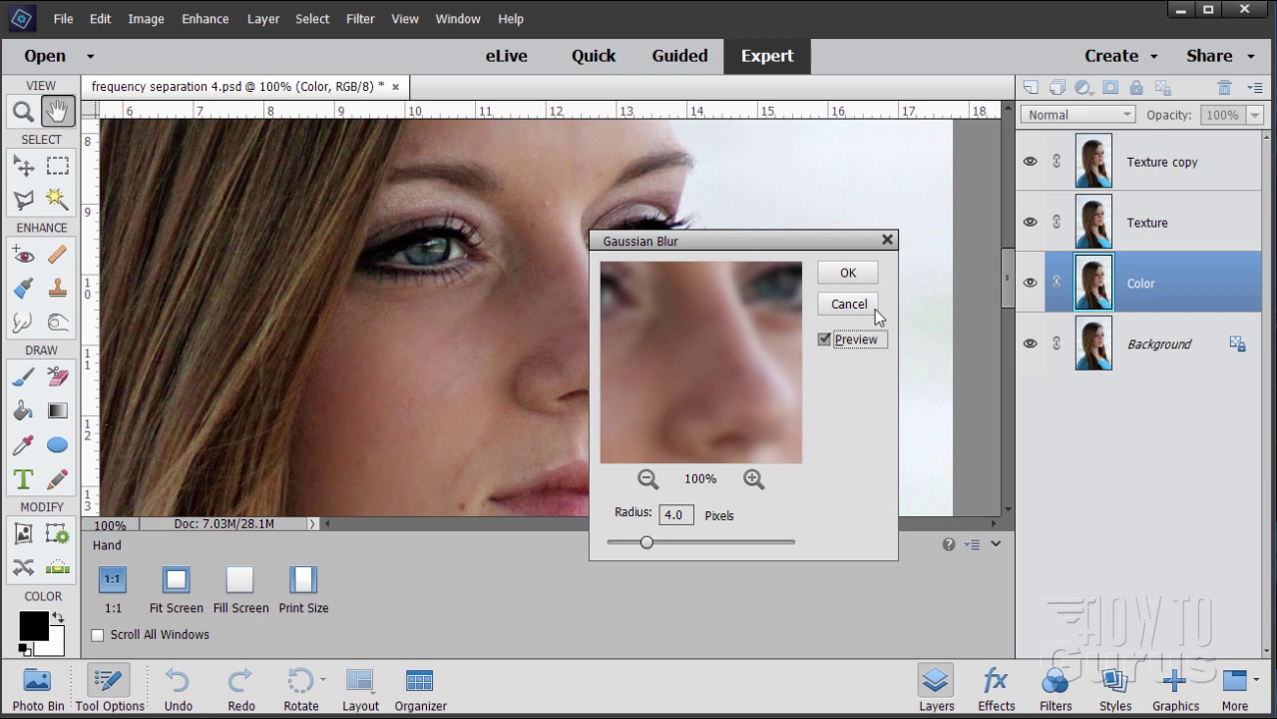
{"action": "left_click", "coordinate": [848, 275]}
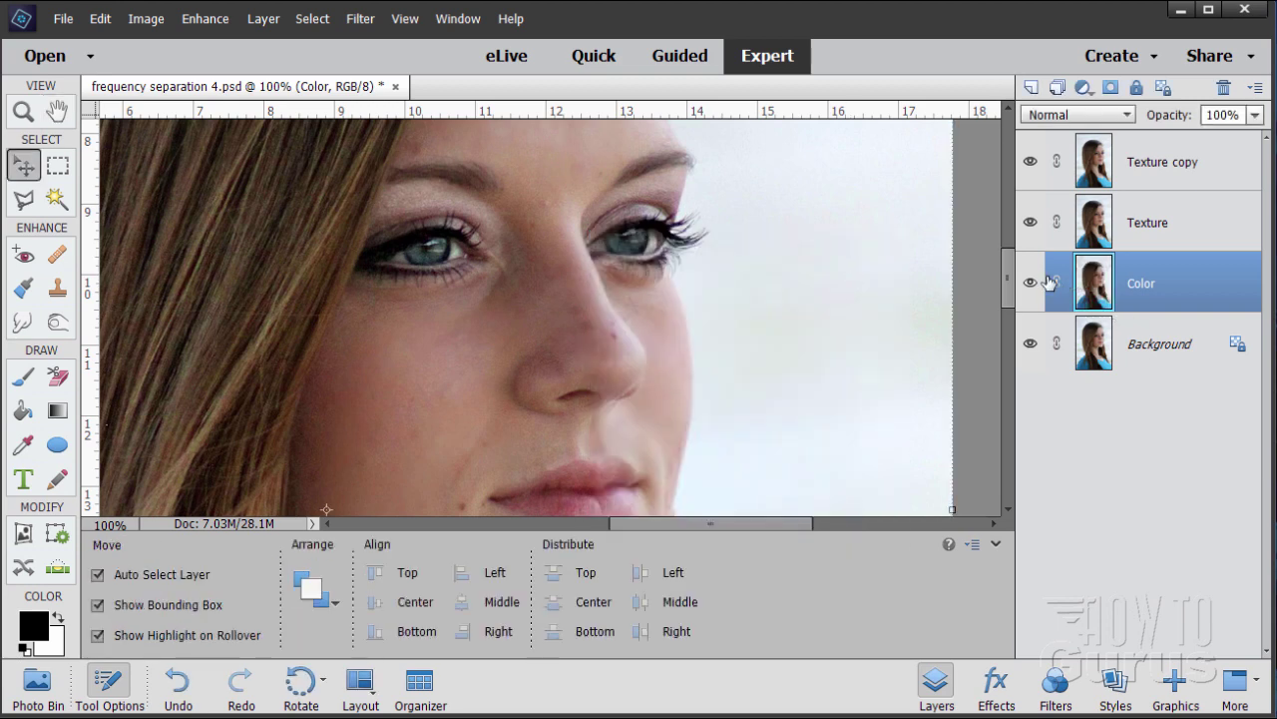
{"action": "left_click", "coordinate": [1164, 176]}
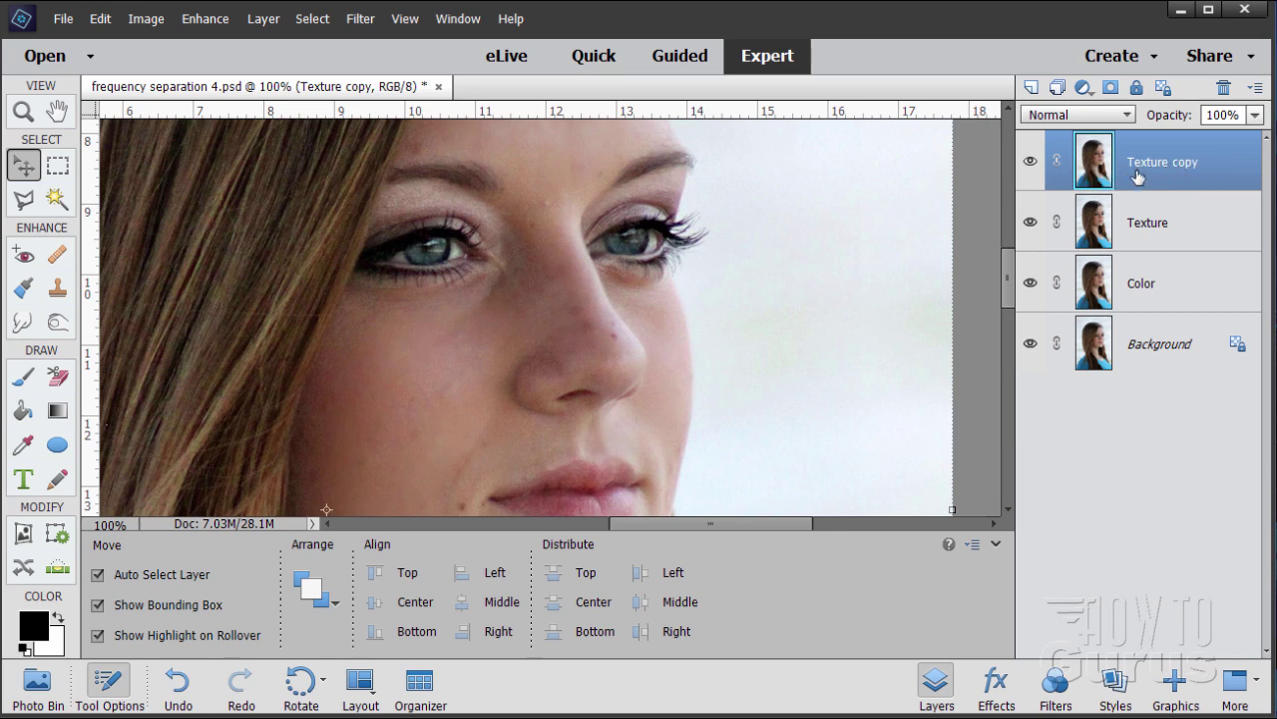
Step: Repeat the 4-pixel Gaussian Blur on the Texture copy layer
{"action": "left_click", "coordinate": [360, 18]}
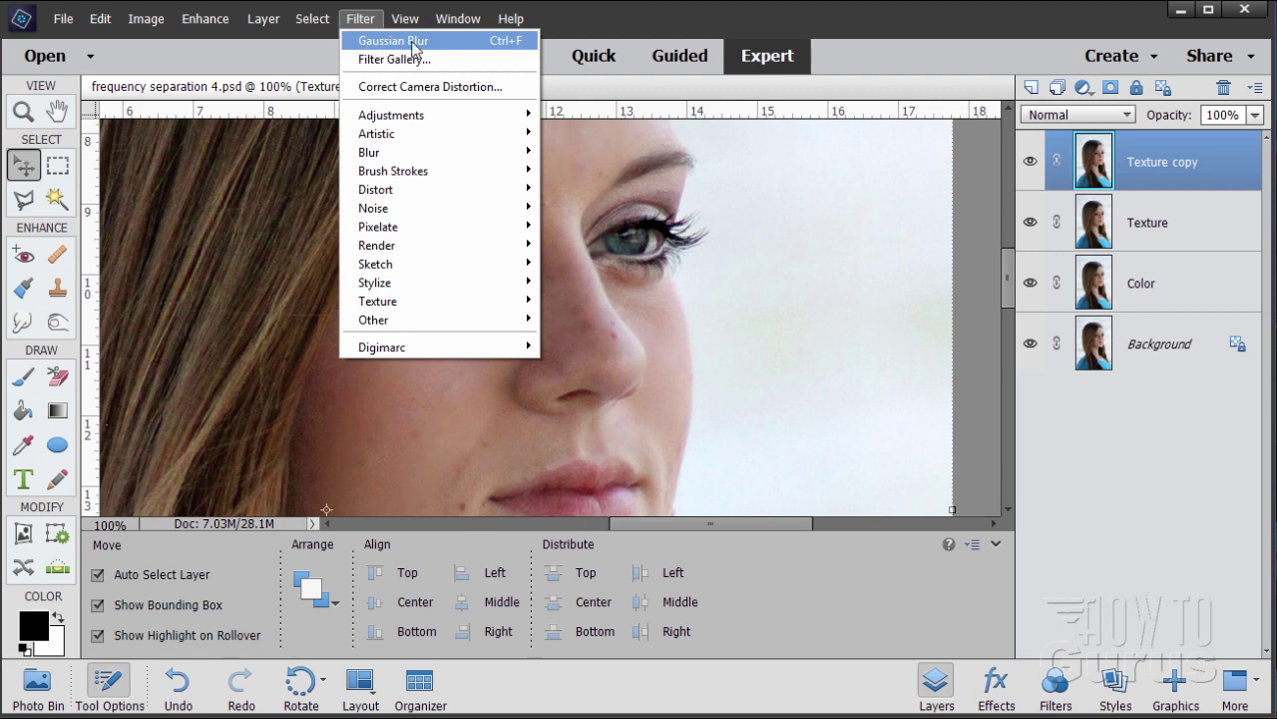
{"action": "left_click", "coordinate": [413, 44]}
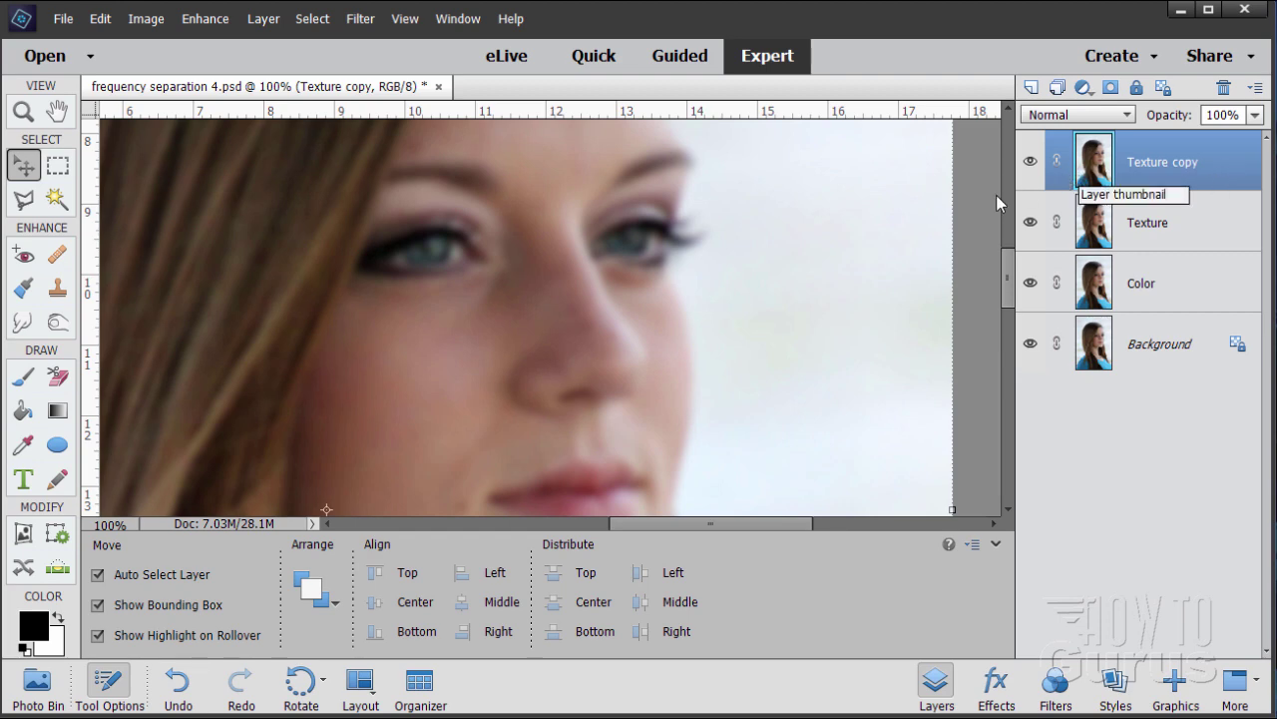
{"action": "left_click", "coordinate": [361, 18]}
Step: Invert the Texture copy layer and set its opacity to 50%
{"action": "mouse_move", "coordinate": [396, 121]}
{"action": "left_click", "coordinate": [574, 151]}
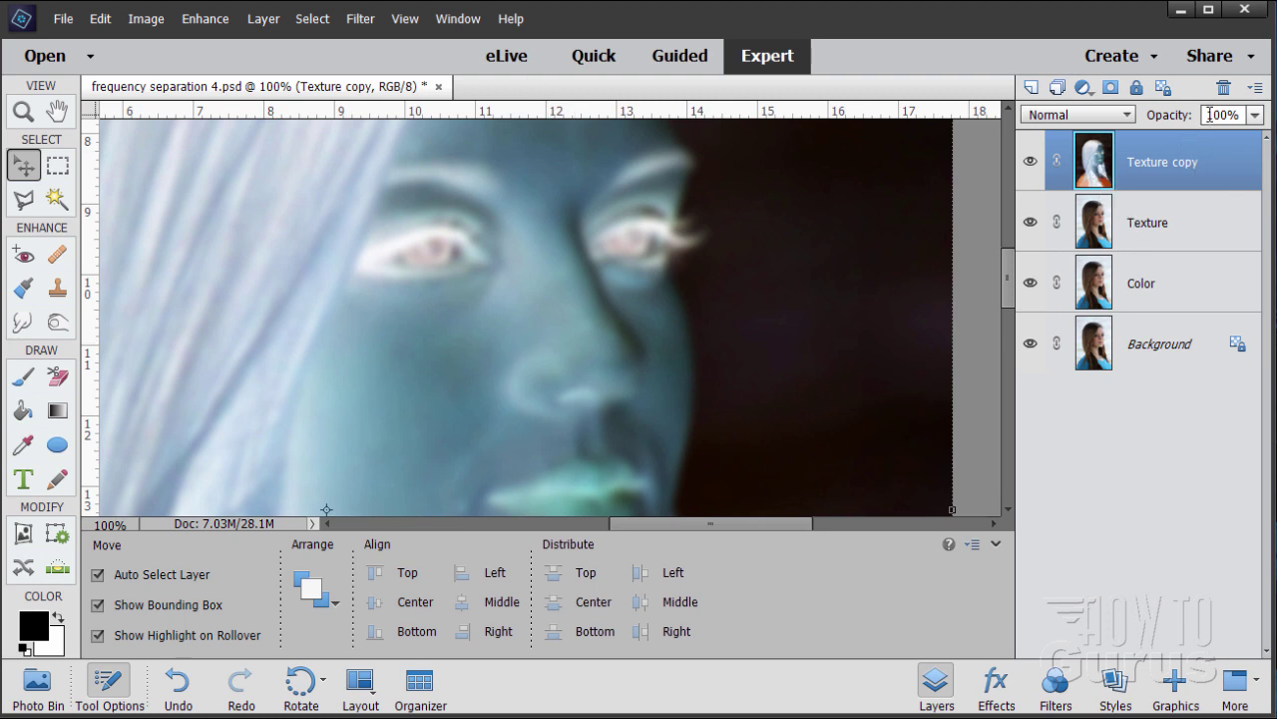
{"action": "left_click_drag", "start_coordinate": [1235, 114], "coordinate": [1169, 112]}
{"action": "type", "text": "50"}
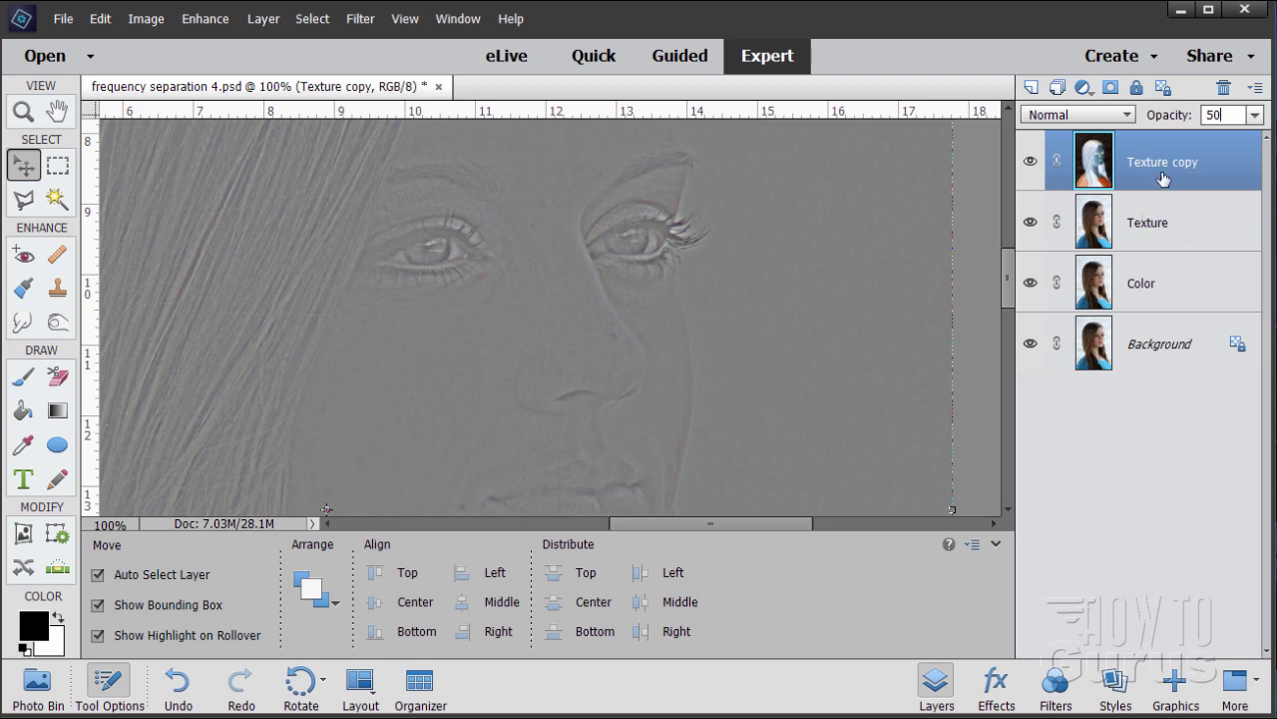
Step: Select both Texture and Texture copy and merge them into one layer
{"action": "key", "text": "ctrl"}
{"action": "left_click", "coordinate": [1202, 236], "text": "ctrl"}
{"action": "right_click", "coordinate": [1186, 206]}
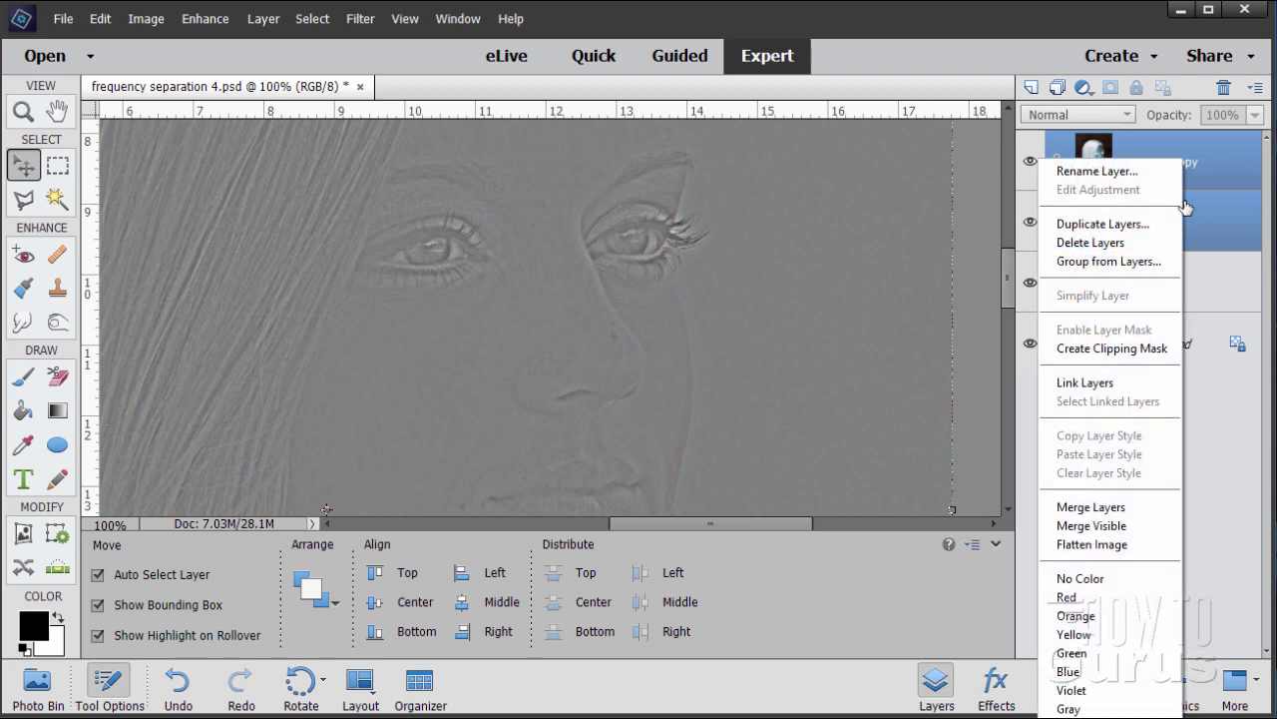
{"action": "left_click", "coordinate": [1091, 507]}
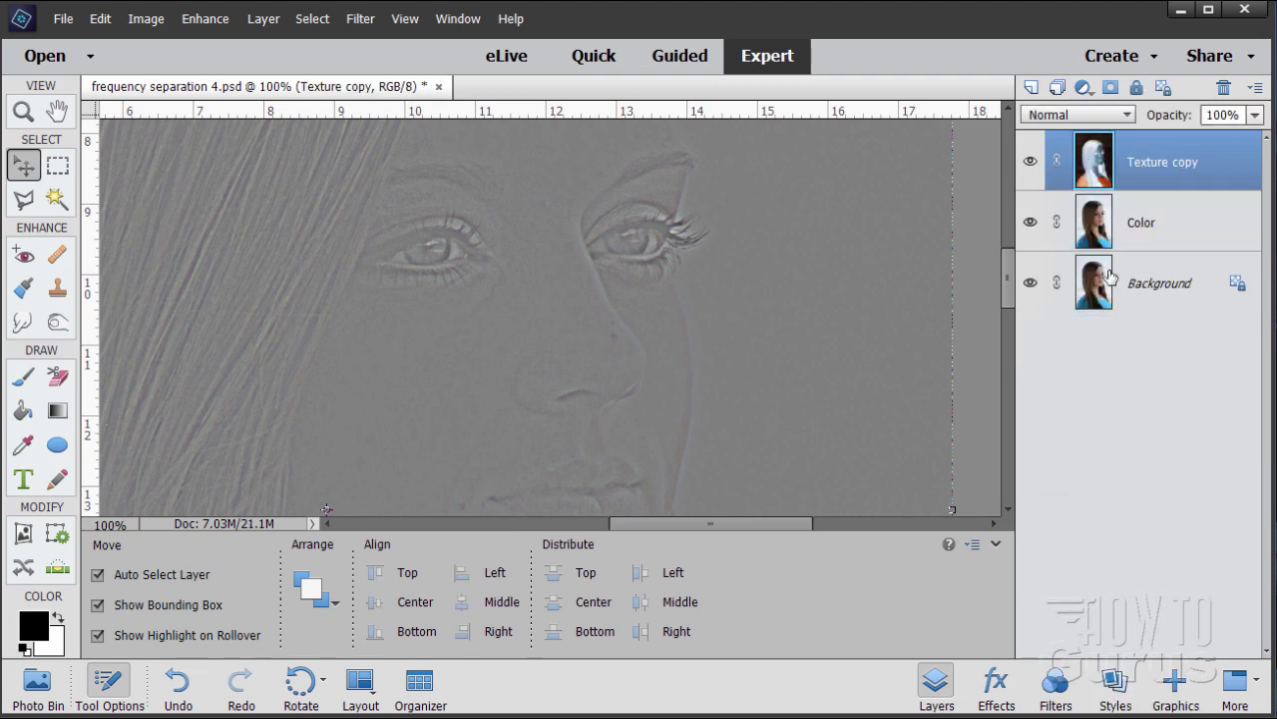
Step: Name the merged layer Texture and hide it to reveal the blurred Color layer
{"action": "double_click", "coordinate": [1156, 172]}
{"action": "left_click", "coordinate": [1207, 170]}
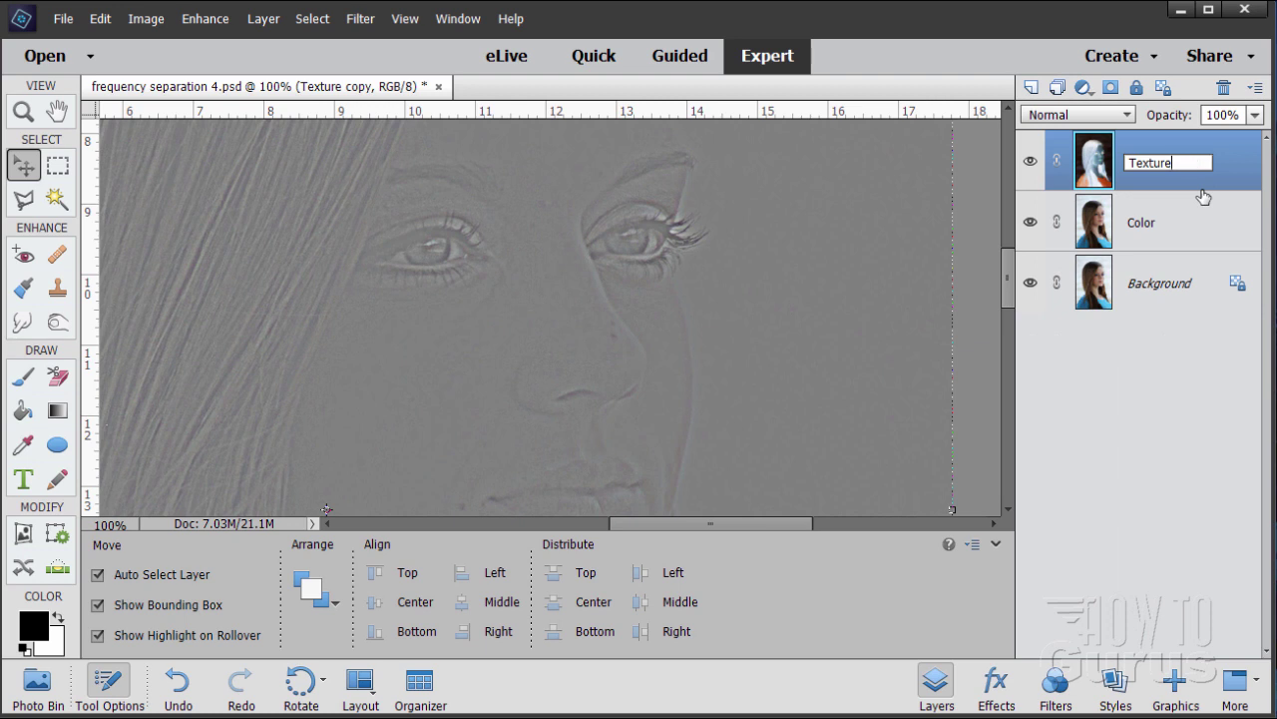
{"action": "left_click", "coordinate": [1124, 220]}
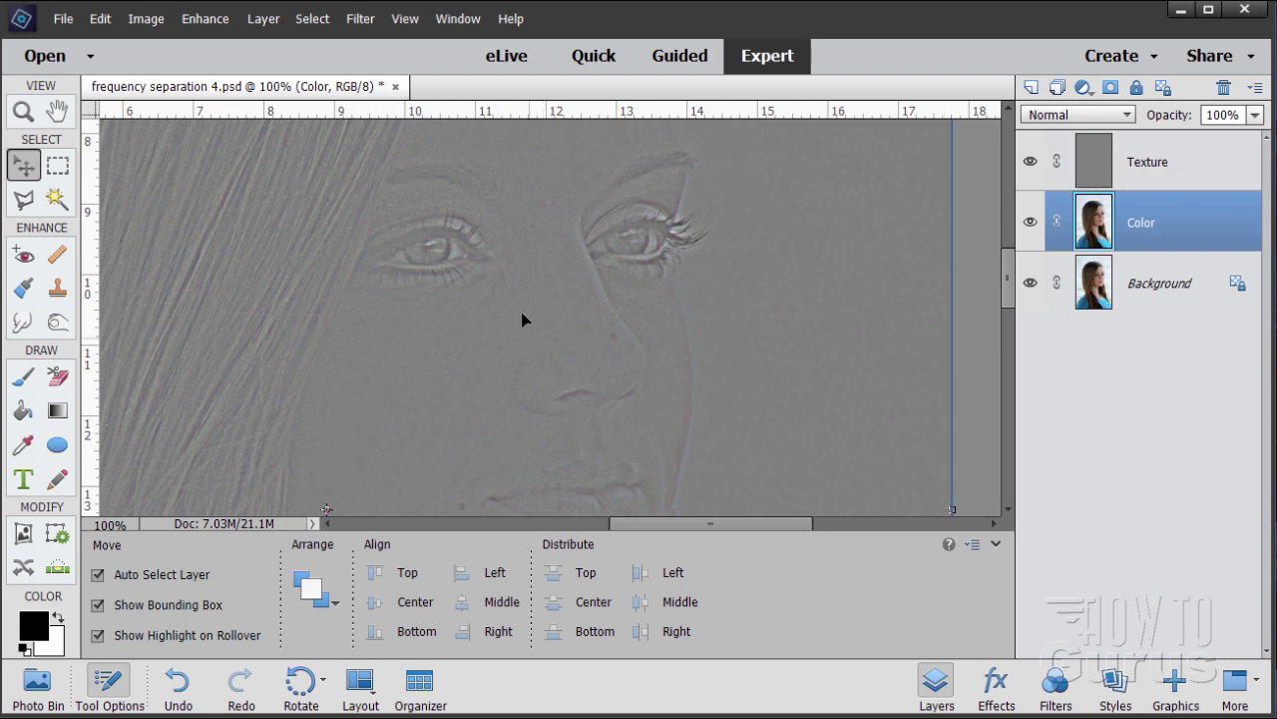
{"action": "left_click", "coordinate": [1151, 177]}
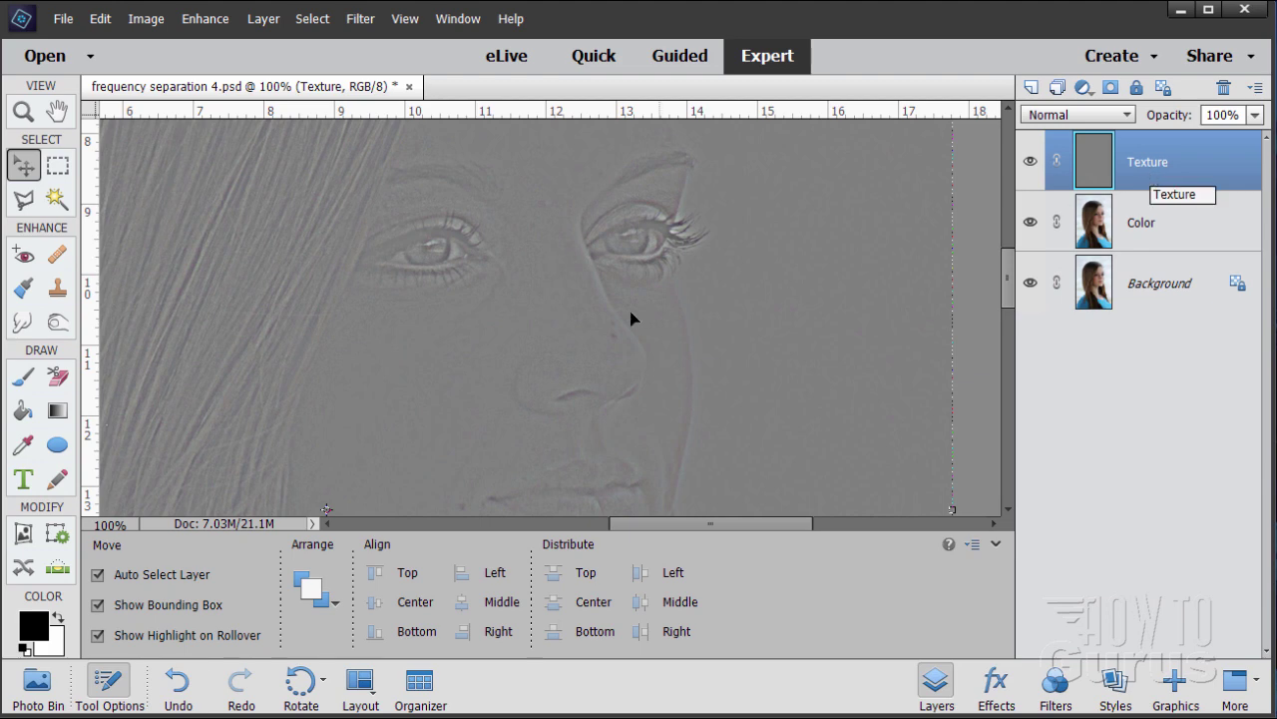
{"action": "left_click", "coordinate": [1030, 163]}
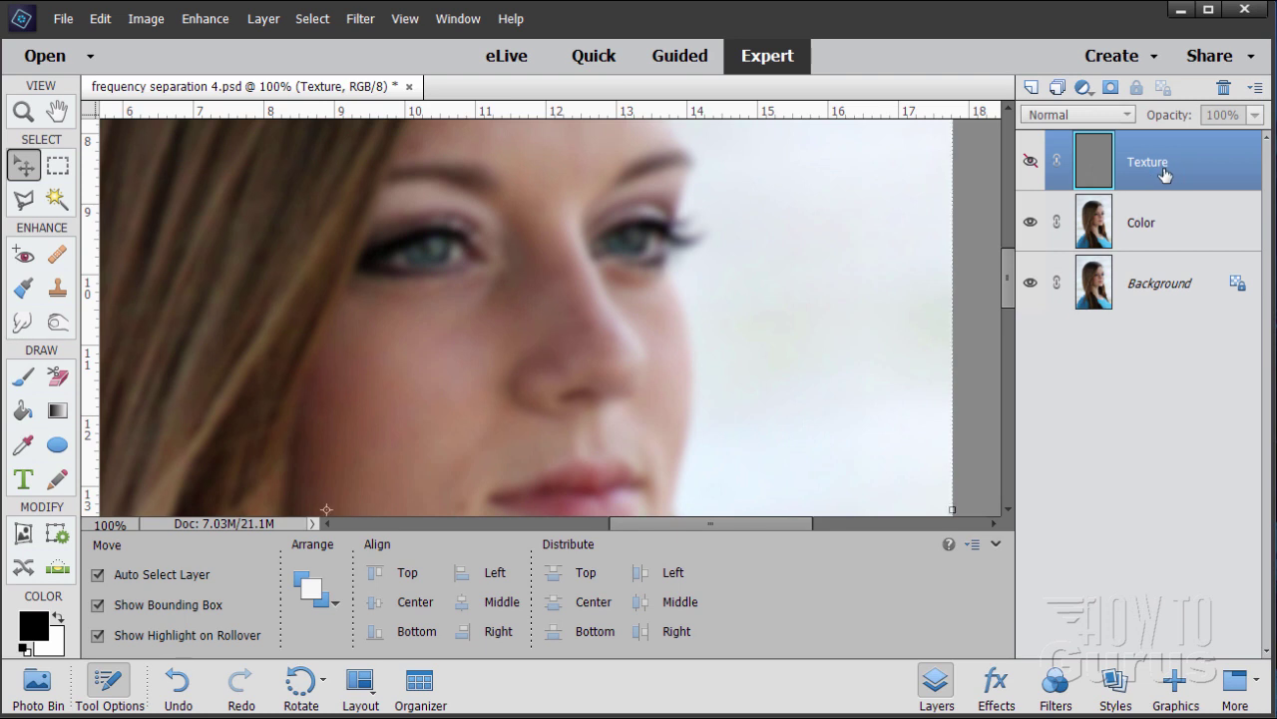
Step: Show the Texture layer again and set its blend mode to Linear Light
{"action": "left_click", "coordinate": [1029, 164]}
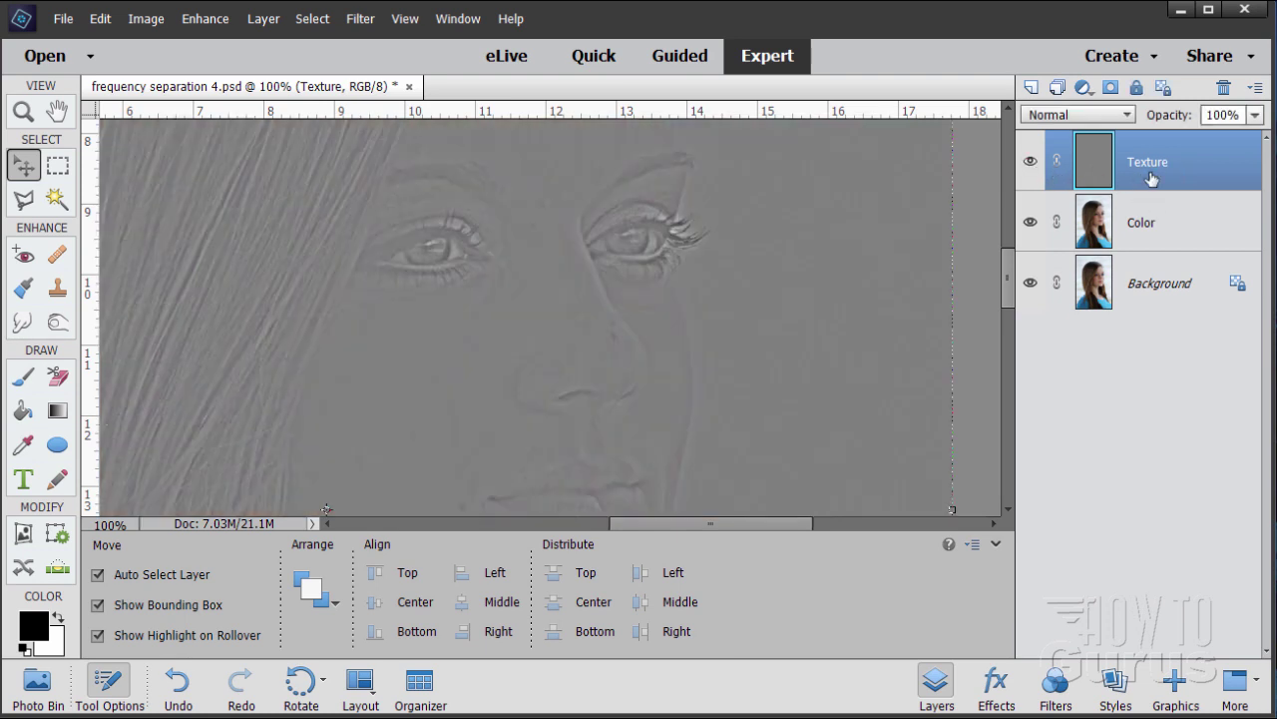
{"action": "left_click", "coordinate": [1090, 114]}
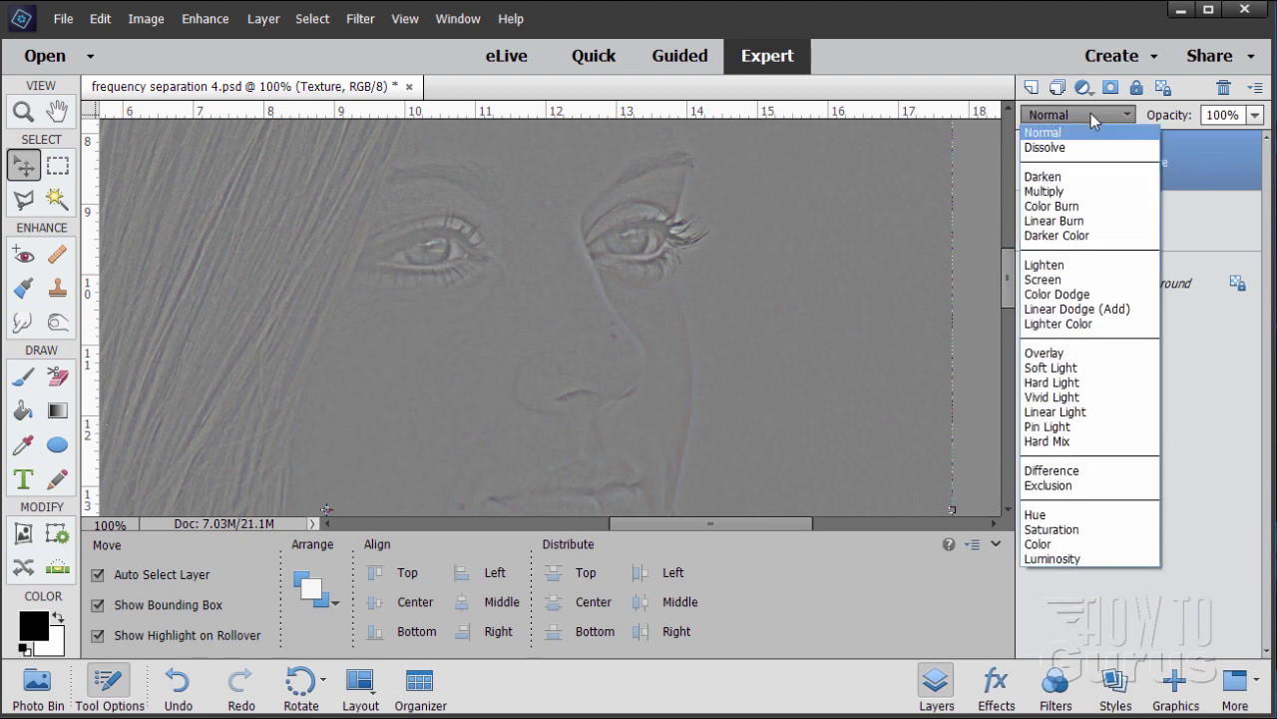
{"action": "left_click", "coordinate": [1060, 412]}
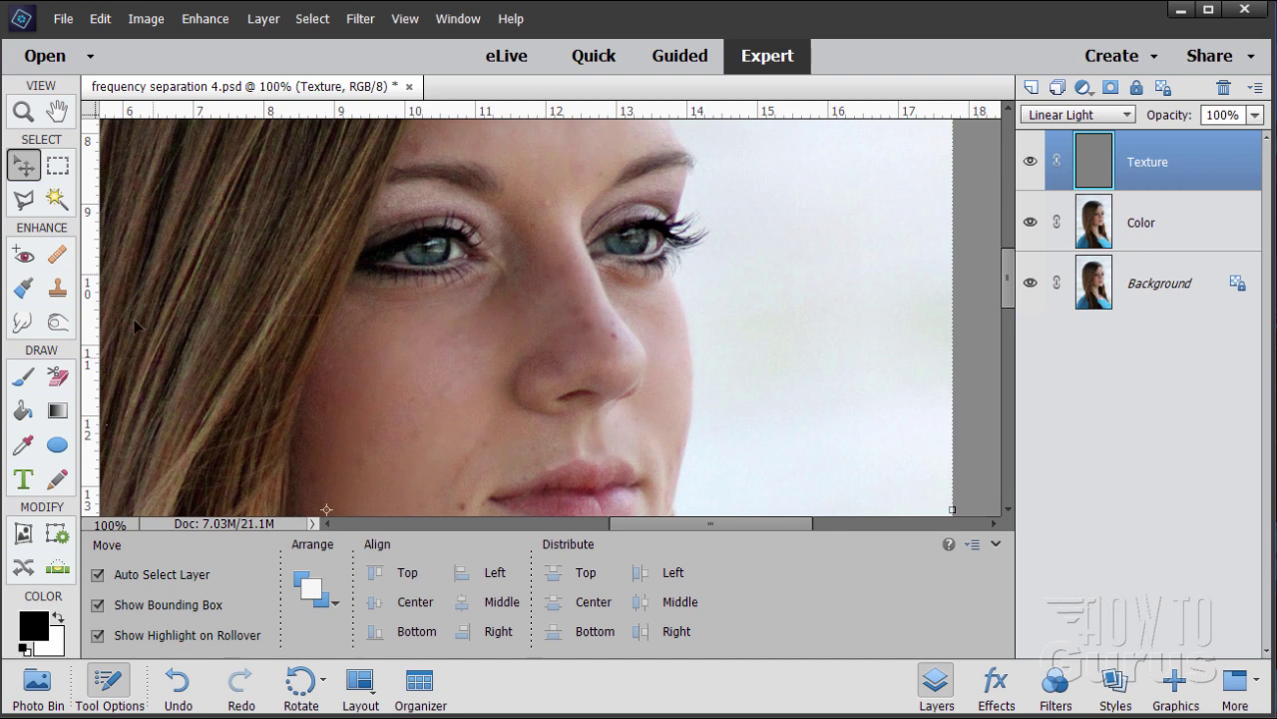
Step: Choose the Clone Stamp, sample the cheek, and undo a trial dab there
{"action": "left_click", "coordinate": [62, 292]}
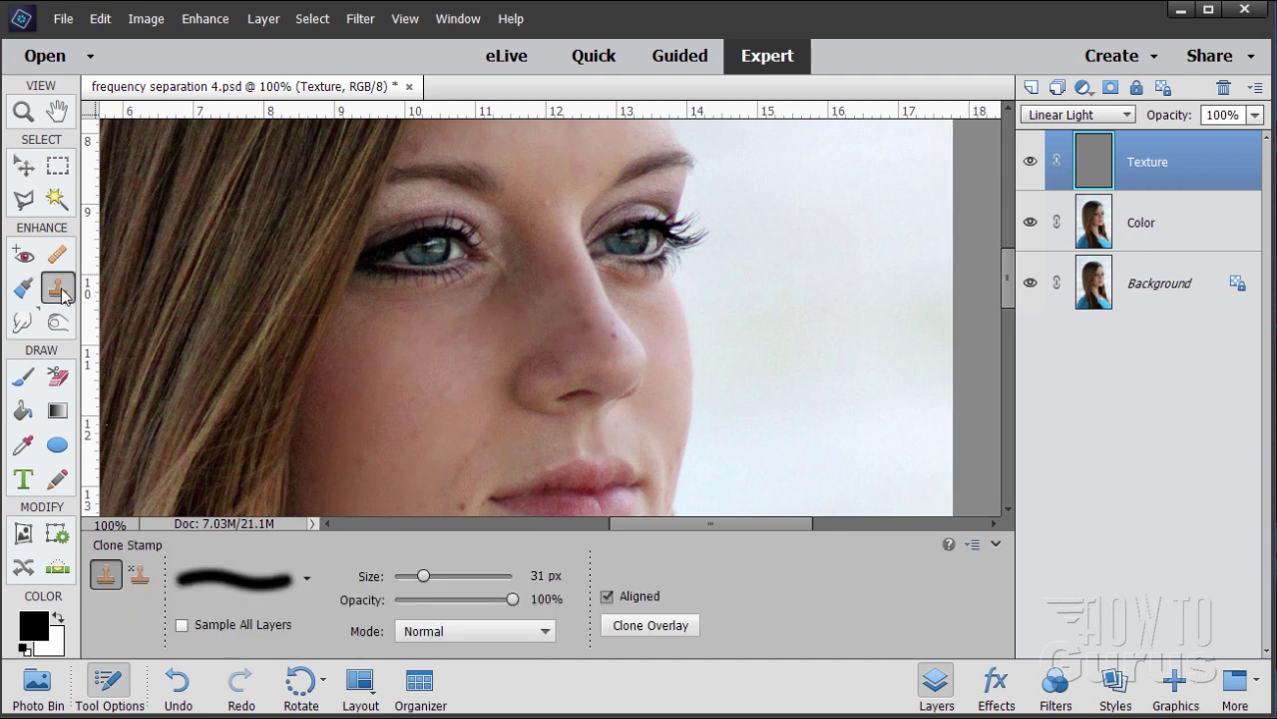
{"action": "key", "text": "alt"}
{"action": "left_click", "coordinate": [453, 420], "text": "alt"}
{"action": "left_click", "coordinate": [450, 394]}
{"action": "key", "text": "ctrl+z"}
Step: Sample nose, forehead and between-the-eyes sources, undoing trial dabs on the cheek and nose bridge
{"action": "left_click", "coordinate": [602, 353], "text": "alt"}
{"action": "left_click", "coordinate": [563, 184], "text": "alt"}
{"action": "left_click", "coordinate": [545, 244], "text": "alt"}
{"action": "left_click", "coordinate": [488, 340]}
{"action": "key", "text": "ctrl+z"}
{"action": "left_click", "coordinate": [456, 433]}
{"action": "key", "text": "ctrl+z"}
{"action": "left_click", "coordinate": [537, 340]}
{"action": "key", "text": "ctrl+z"}
{"action": "left_click_drag", "start_coordinate": [1009, 273], "coordinate": [1014, 239]}
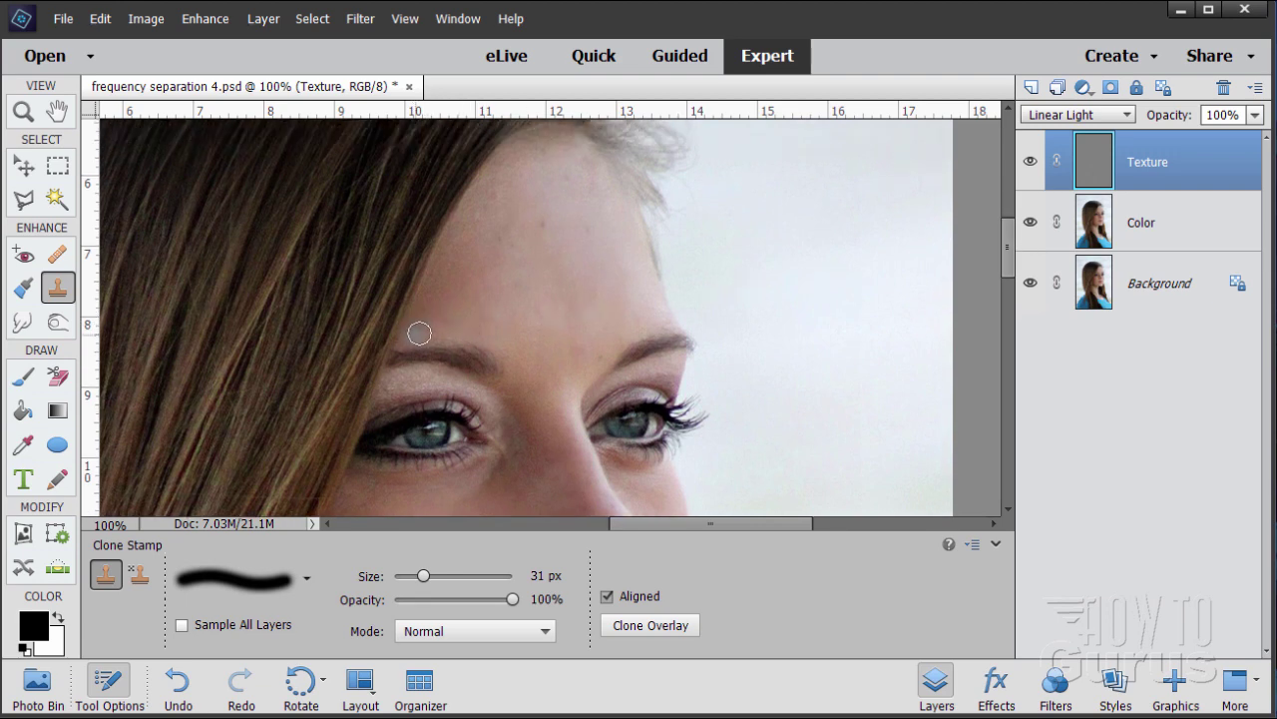
Step: Clone texture across the forehead from nearby resampled sources, undoing one stray dab
{"action": "left_click", "coordinate": [590, 253]}
{"action": "key", "text": "ctrl+z"}
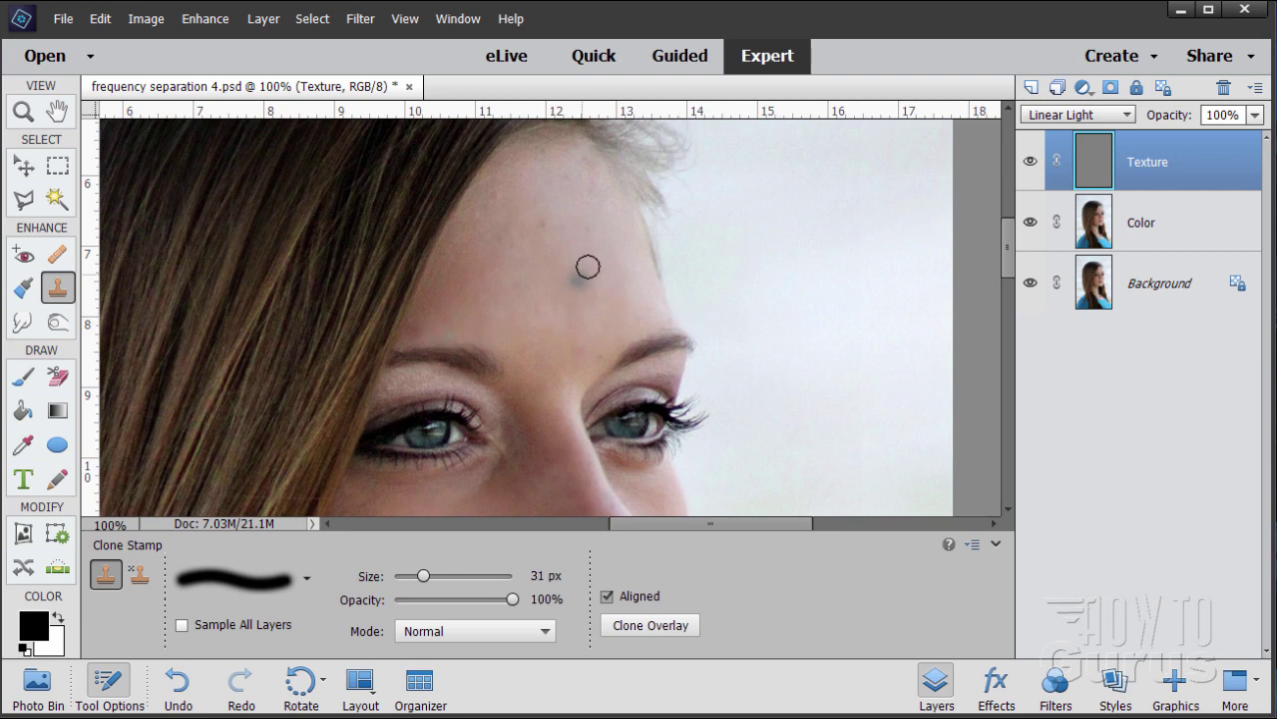
{"action": "left_click", "coordinate": [560, 248], "text": "alt"}
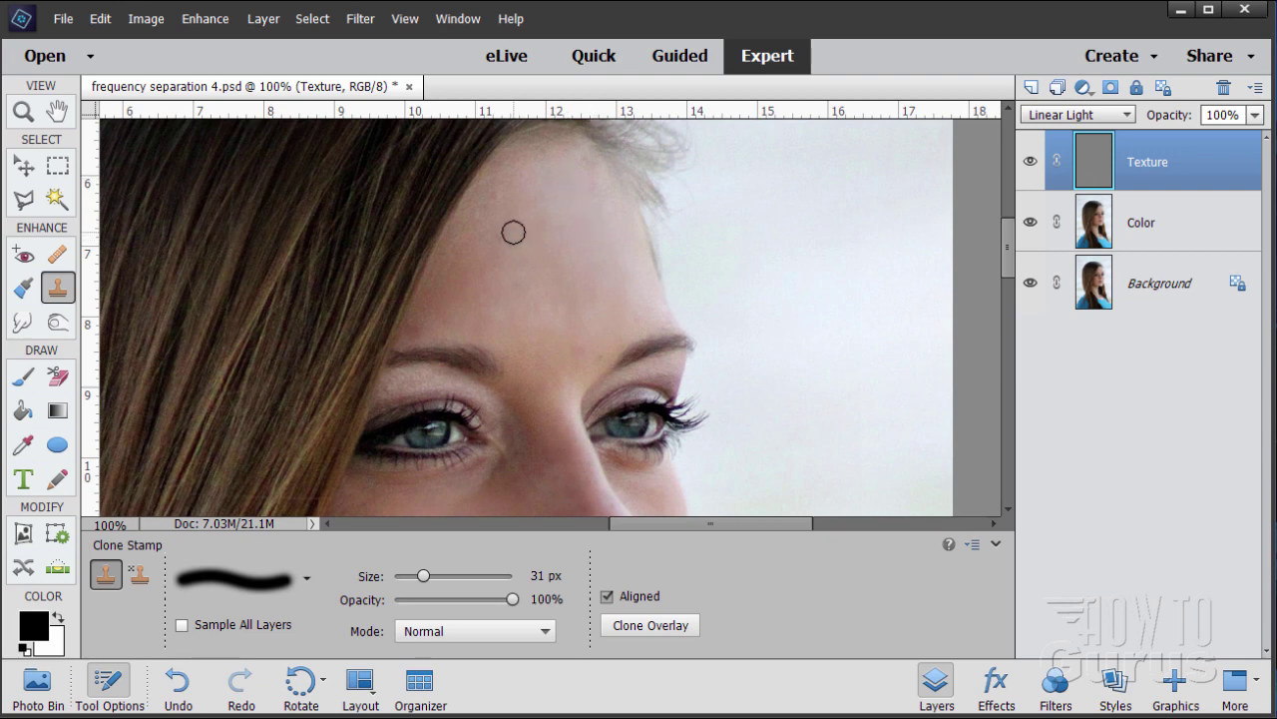
{"action": "mouse_move", "coordinate": [511, 234]}
{"action": "left_mouse_down"}
{"action": "mouse_move", "coordinate": [503, 241]}
{"action": "mouse_move", "coordinate": [516, 209]}
{"action": "mouse_move", "coordinate": [476, 217]}
{"action": "left_mouse_up"}
{"action": "left_click", "coordinate": [523, 201], "text": "alt"}
{"action": "mouse_move", "coordinate": [486, 206]}
{"action": "left_mouse_down"}
{"action": "mouse_move", "coordinate": [567, 209]}
{"action": "mouse_move", "coordinate": [550, 203]}
{"action": "mouse_move", "coordinate": [539, 269]}
{"action": "mouse_move", "coordinate": [517, 280]}
{"action": "mouse_move", "coordinate": [573, 250]}
{"action": "left_mouse_up"}
{"action": "left_click_drag", "start_coordinate": [542, 290], "coordinate": [540, 313]}
{"action": "left_click", "coordinate": [602, 302], "text": "alt"}
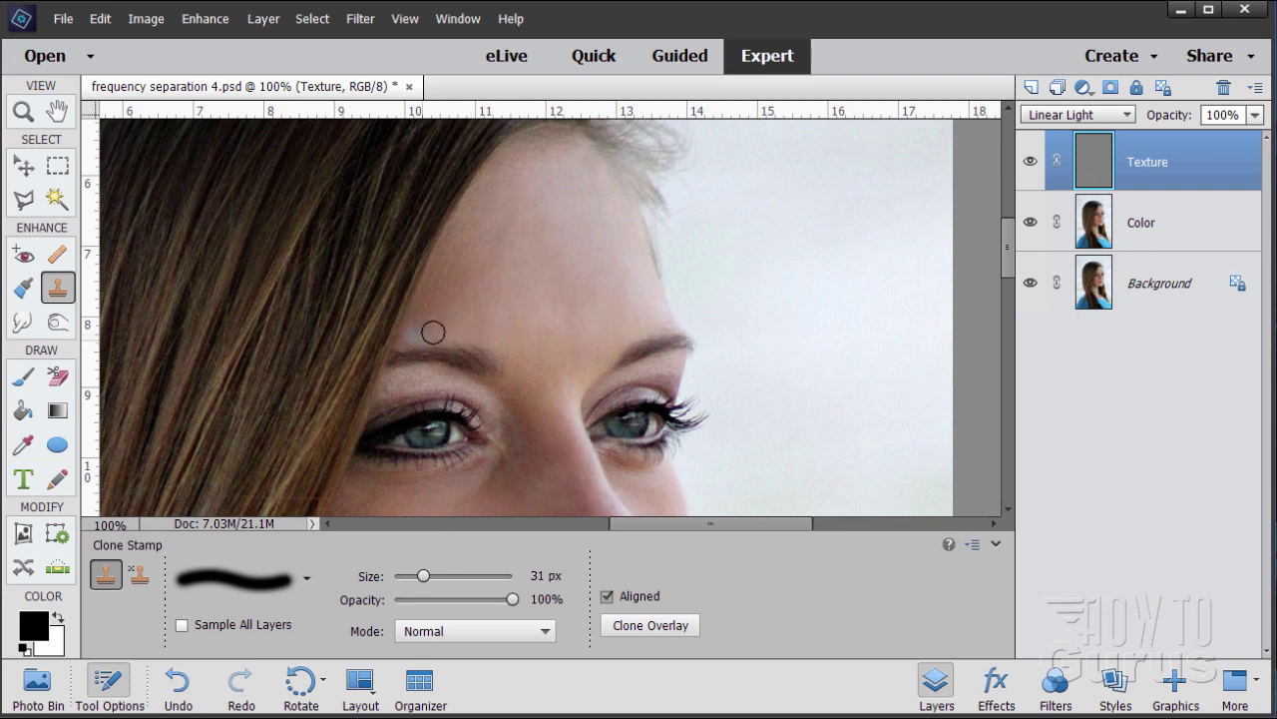
{"action": "left_click", "coordinate": [1141, 223]}
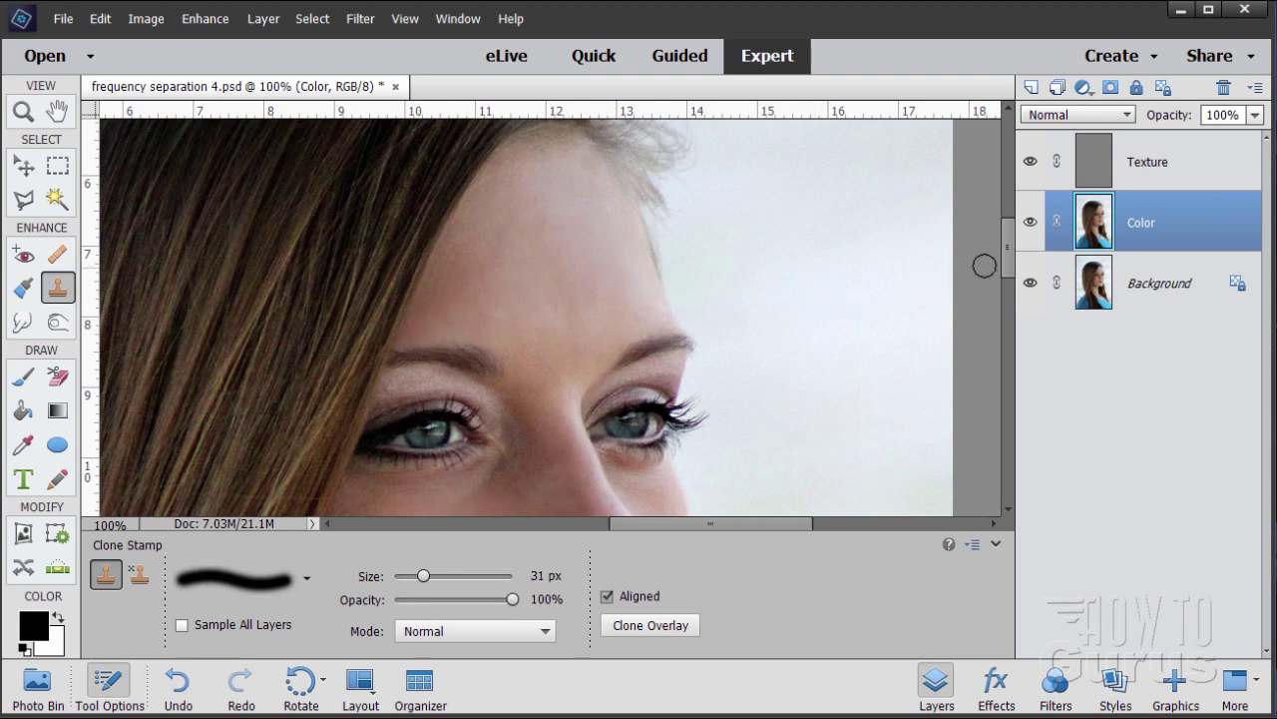
{"action": "left_click_drag", "start_coordinate": [1005, 242], "coordinate": [1014, 272]}
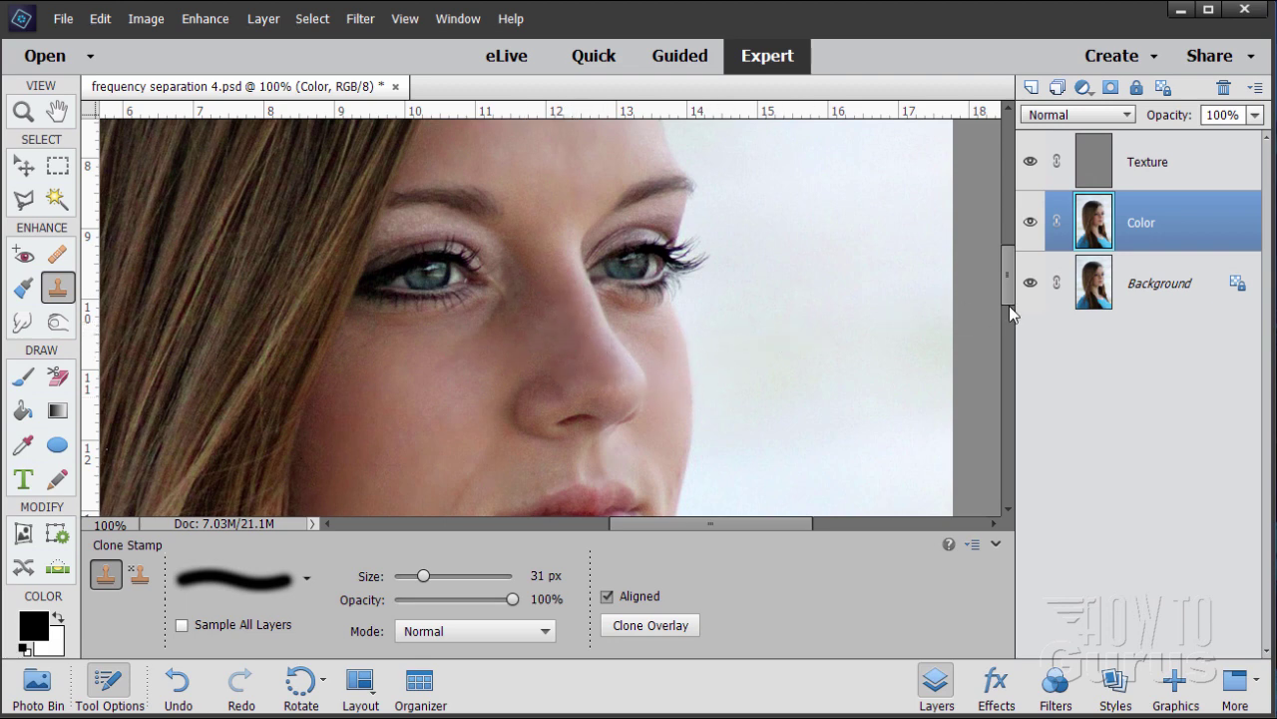
{"action": "left_click_drag", "start_coordinate": [1012, 274], "coordinate": [1006, 302]}
Step: On the Texture layer, sample nearby cheek skin and clone texture over the mouth corner
{"action": "left_click", "coordinate": [1180, 182]}
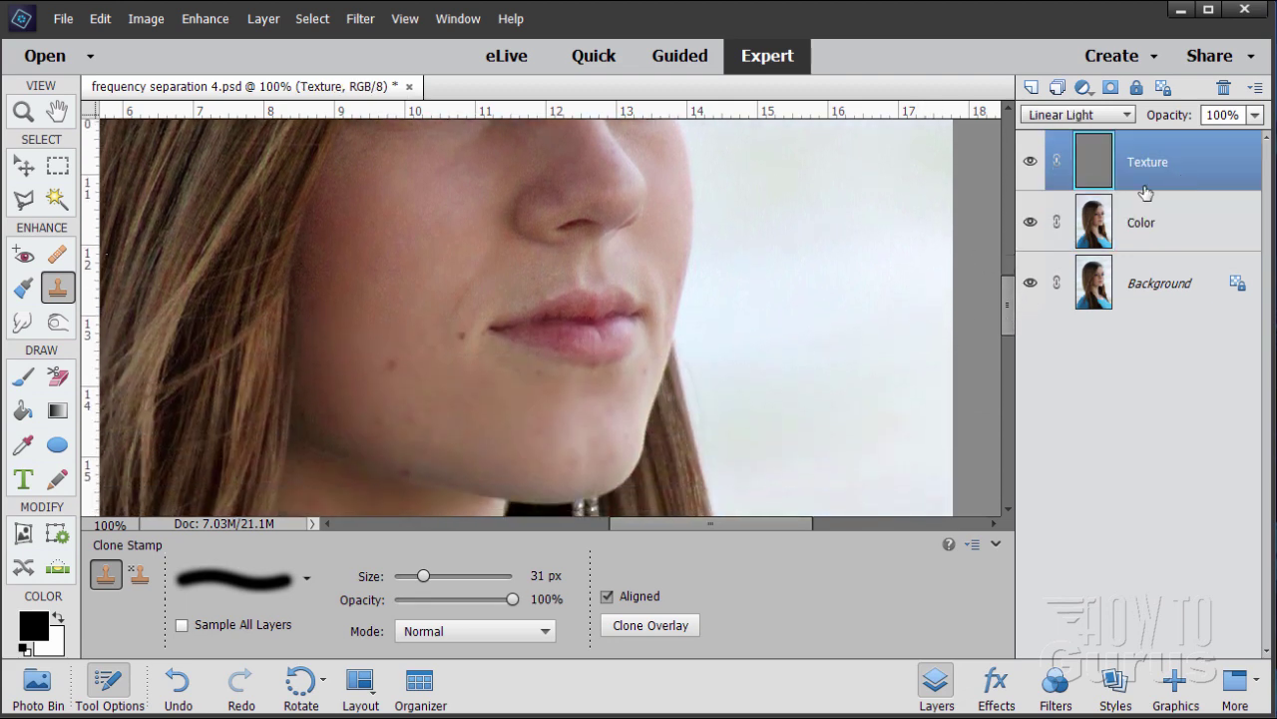
{"action": "left_click", "coordinate": [465, 374], "text": "alt"}
{"action": "left_click", "coordinate": [486, 362], "text": "alt"}
{"action": "left_click", "coordinate": [552, 385], "text": "alt"}
{"action": "left_click", "coordinate": [509, 395], "text": "alt"}
{"action": "mouse_move", "coordinate": [474, 350]}
{"action": "left_mouse_down"}
{"action": "mouse_move", "coordinate": [471, 316]}
{"action": "mouse_move", "coordinate": [471, 350]}
{"action": "left_mouse_up"}
{"action": "left_click", "coordinate": [1210, 226]}
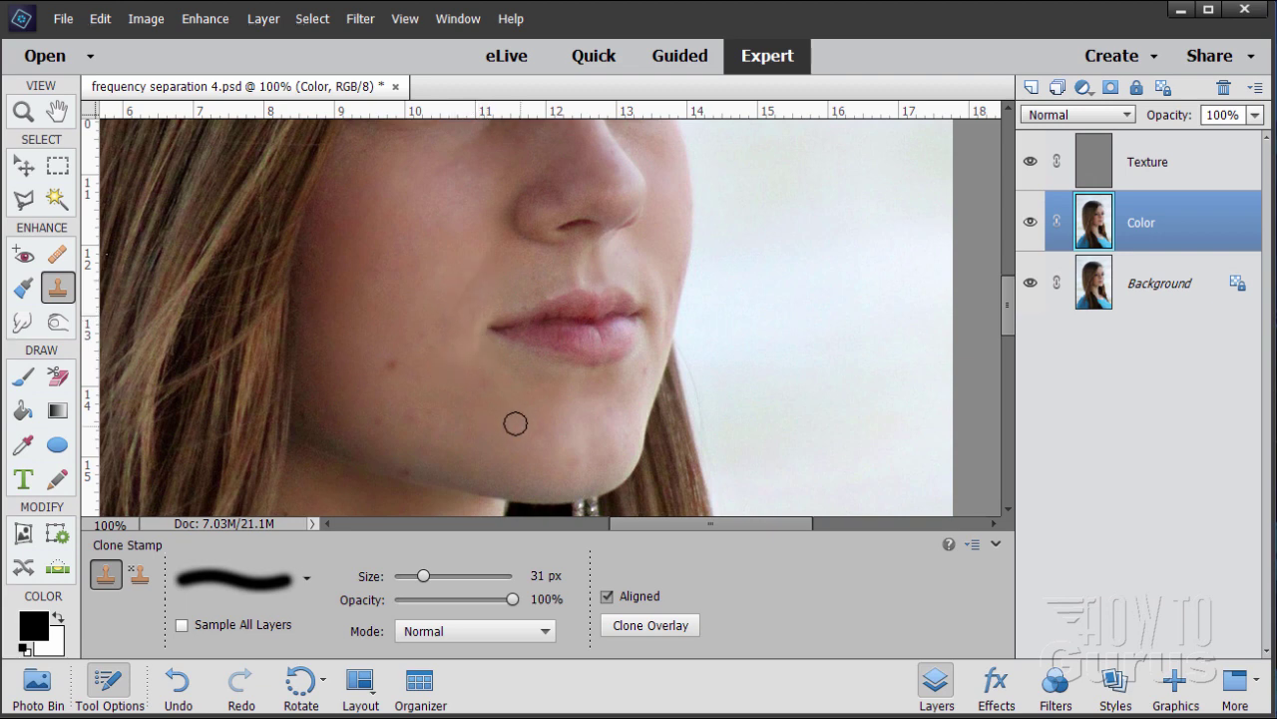
Step: On the Texture layer, clone away blemishes on the cheek, upper lip and jawline using clean skin
{"action": "left_click", "coordinate": [1134, 177]}
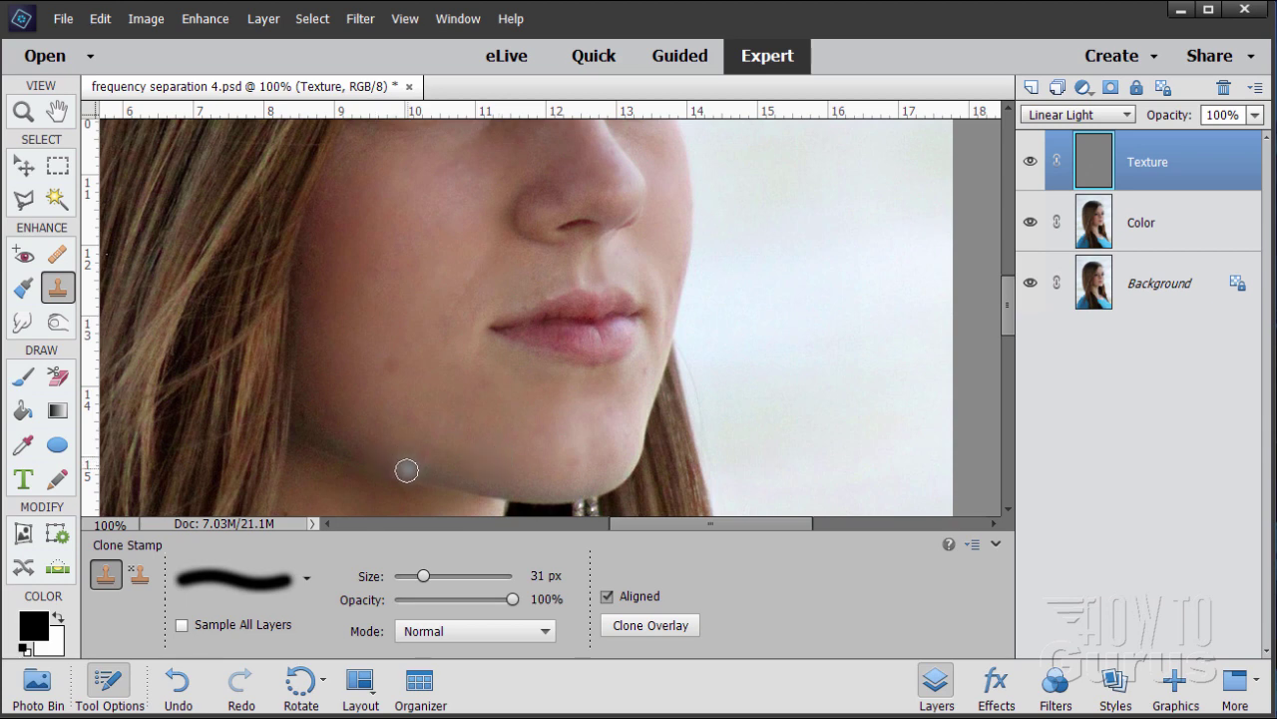
{"action": "left_click", "coordinate": [440, 397]}
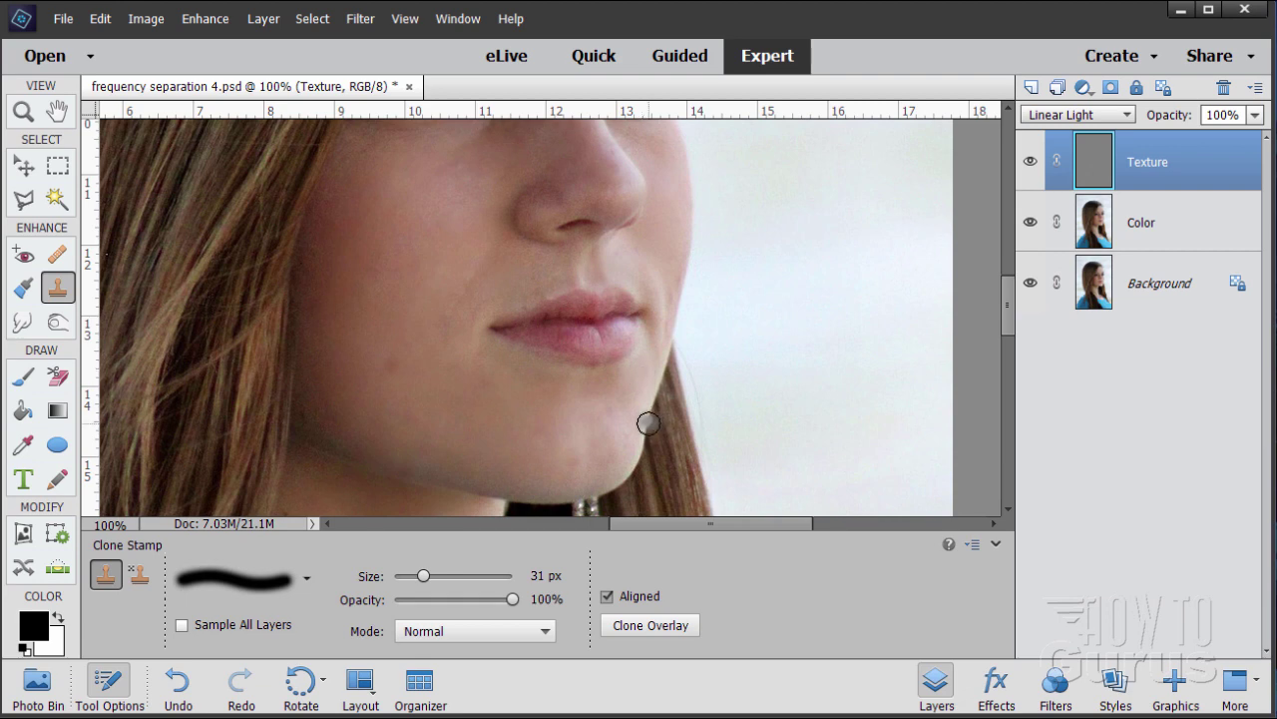
{"action": "left_click", "coordinate": [667, 264], "text": "alt"}
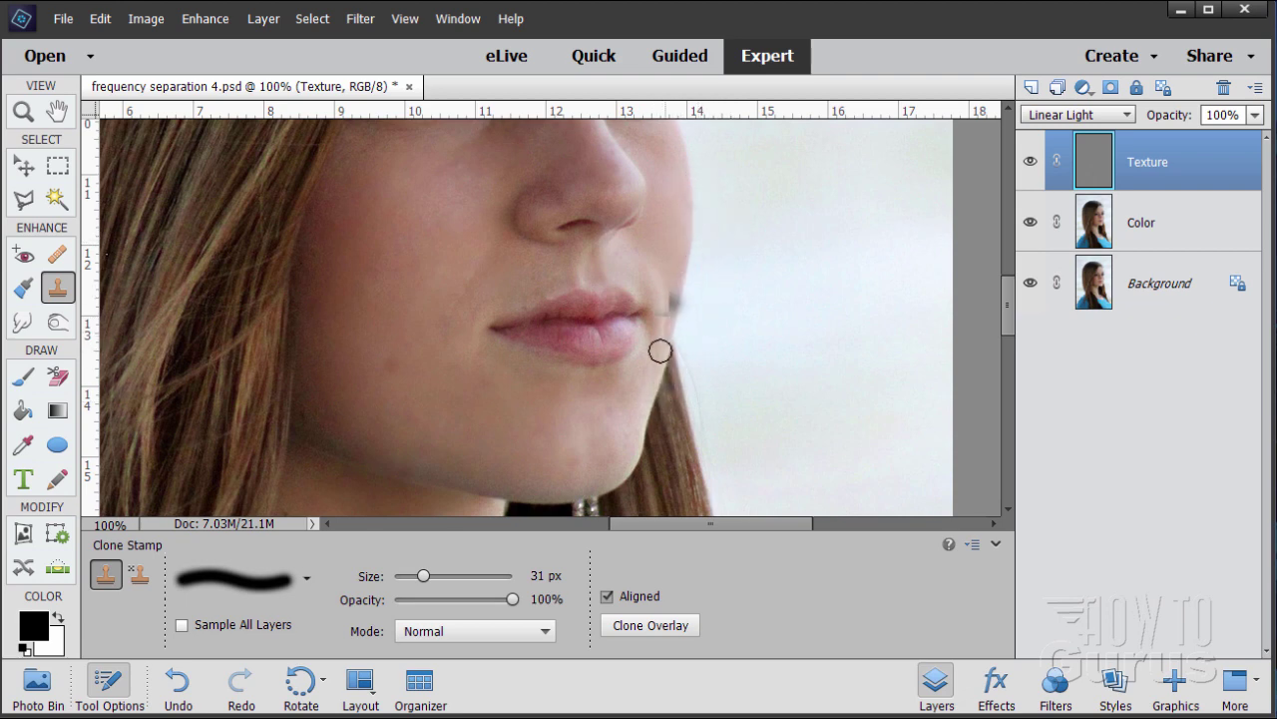
{"action": "left_click", "coordinate": [573, 298], "text": "alt"}
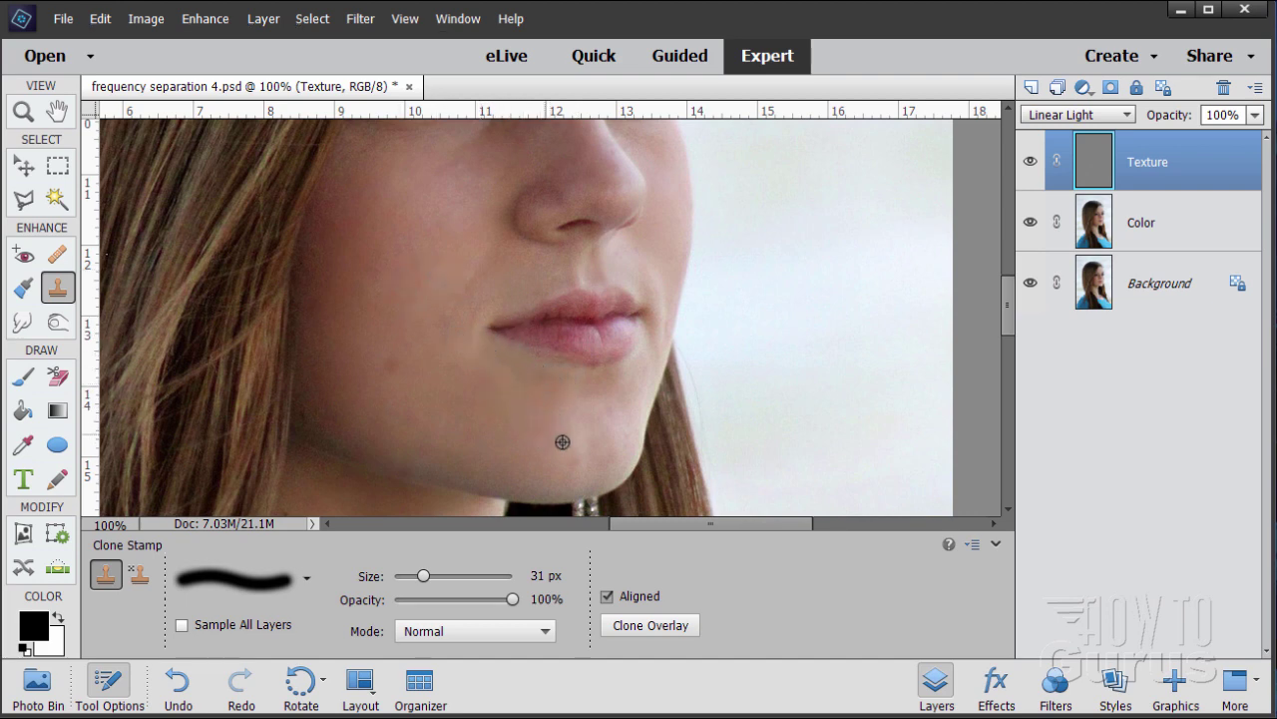
{"action": "left_click", "coordinate": [645, 443], "text": "alt"}
Step: Sample a clone source on the Color layer, then go back to the Texture layer
{"action": "left_click", "coordinate": [1183, 225]}
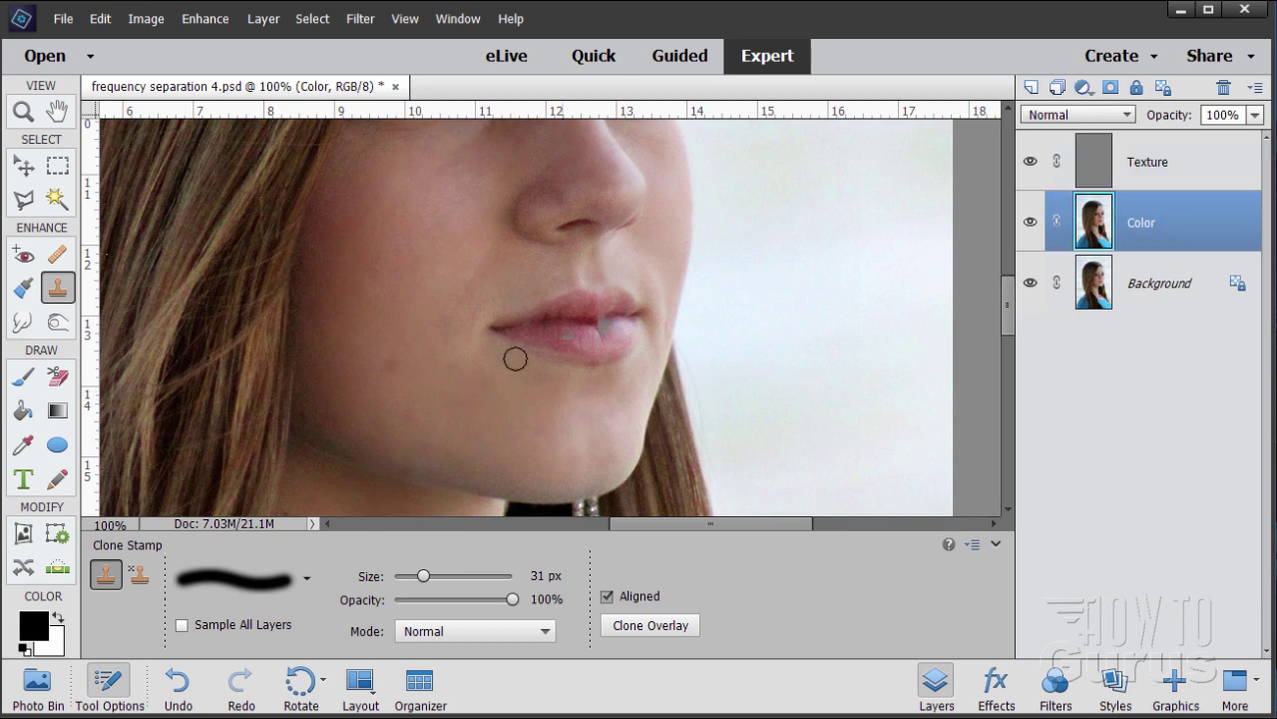
{"action": "left_click", "coordinate": [405, 389], "text": "alt"}
{"action": "left_click", "coordinate": [1197, 174]}
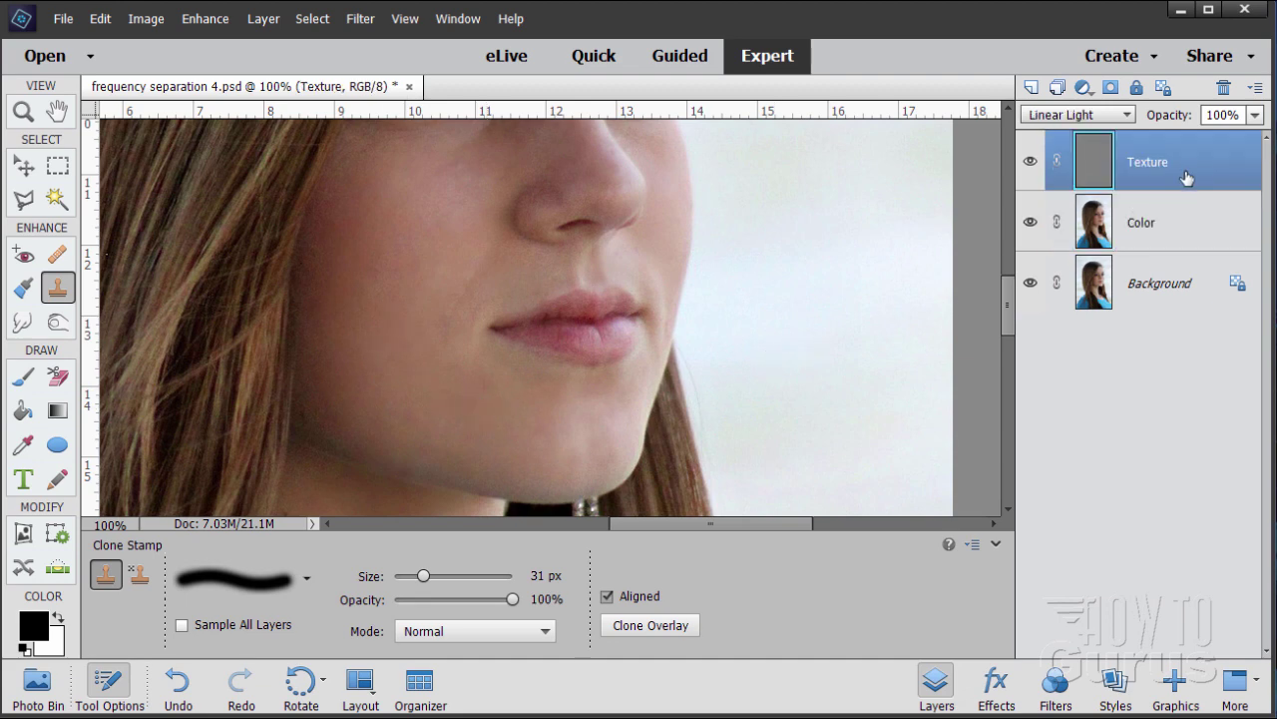
Step: Sample clean neck skin as the Clone Stamp source, then bring the face back into view
{"action": "left_click_drag", "start_coordinate": [1008, 291], "coordinate": [1034, 343]}
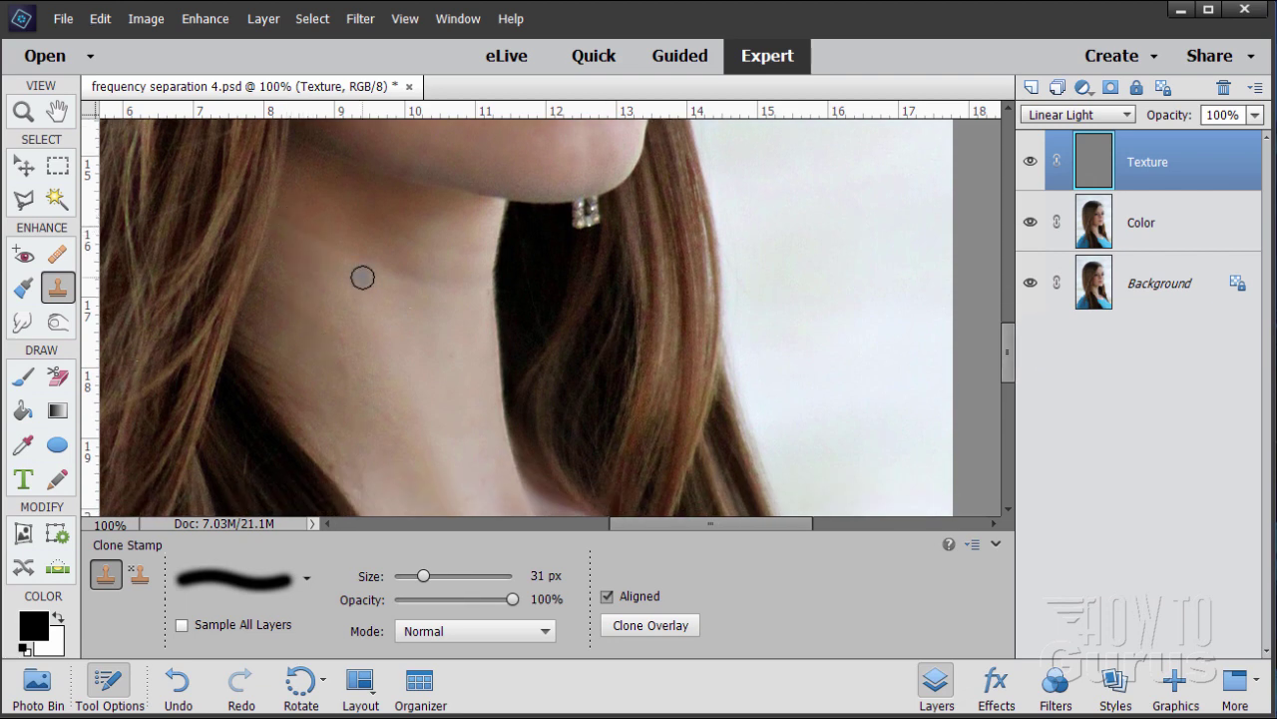
{"action": "left_click_drag", "start_coordinate": [1009, 343], "coordinate": [1010, 369]}
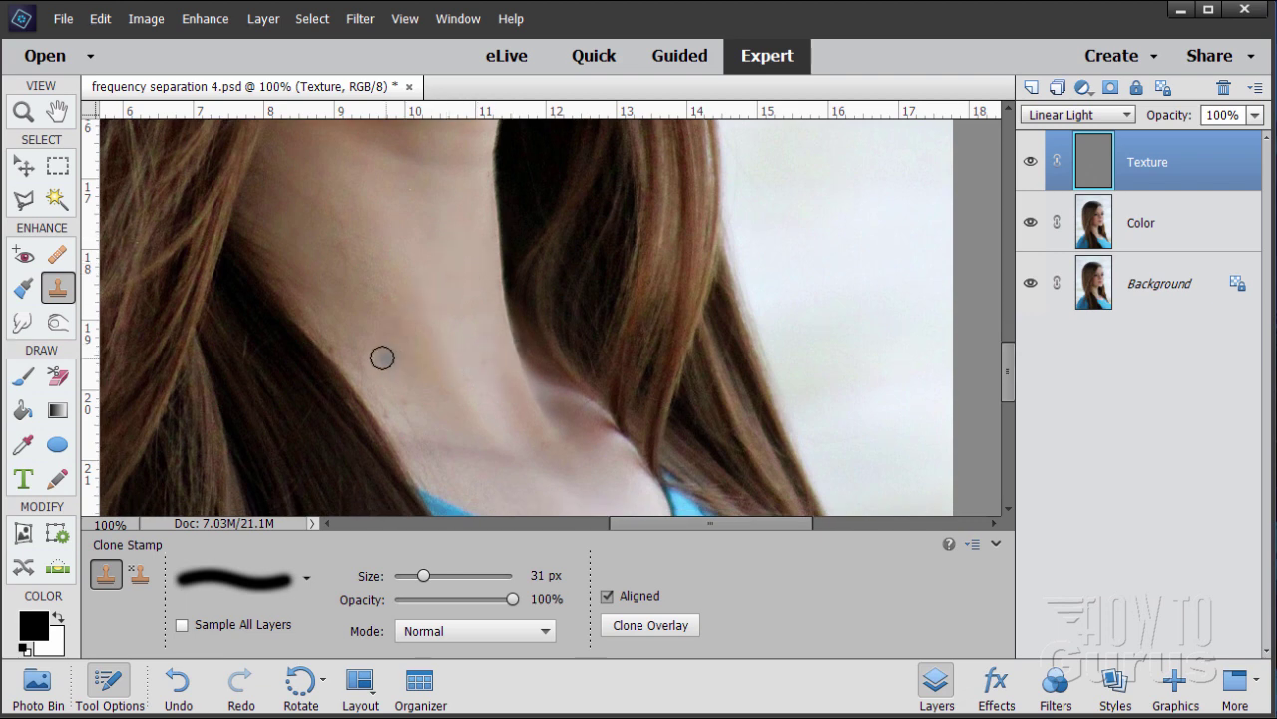
{"action": "key", "text": "alt"}
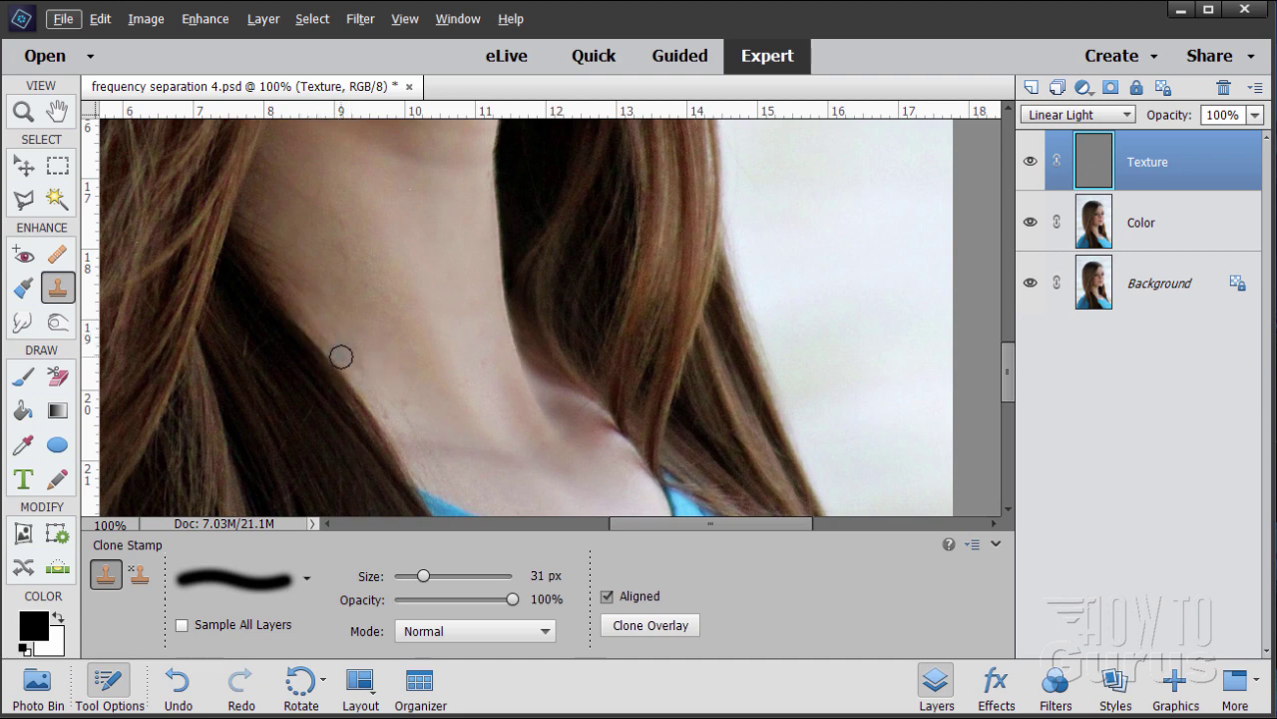
{"action": "key", "text": "alt"}
{"action": "left_click", "coordinate": [315, 330], "text": "alt"}
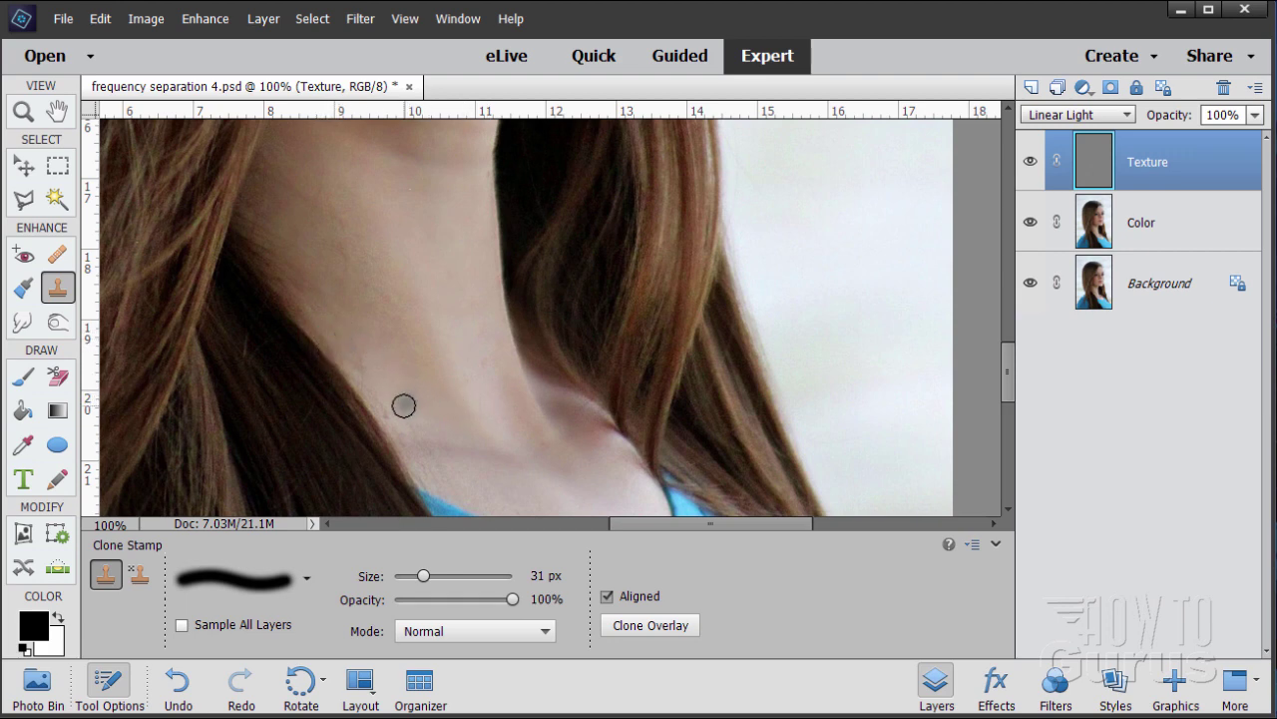
{"action": "key", "text": "alt"}
{"action": "left_click_drag", "start_coordinate": [1003, 366], "coordinate": [1003, 383]}
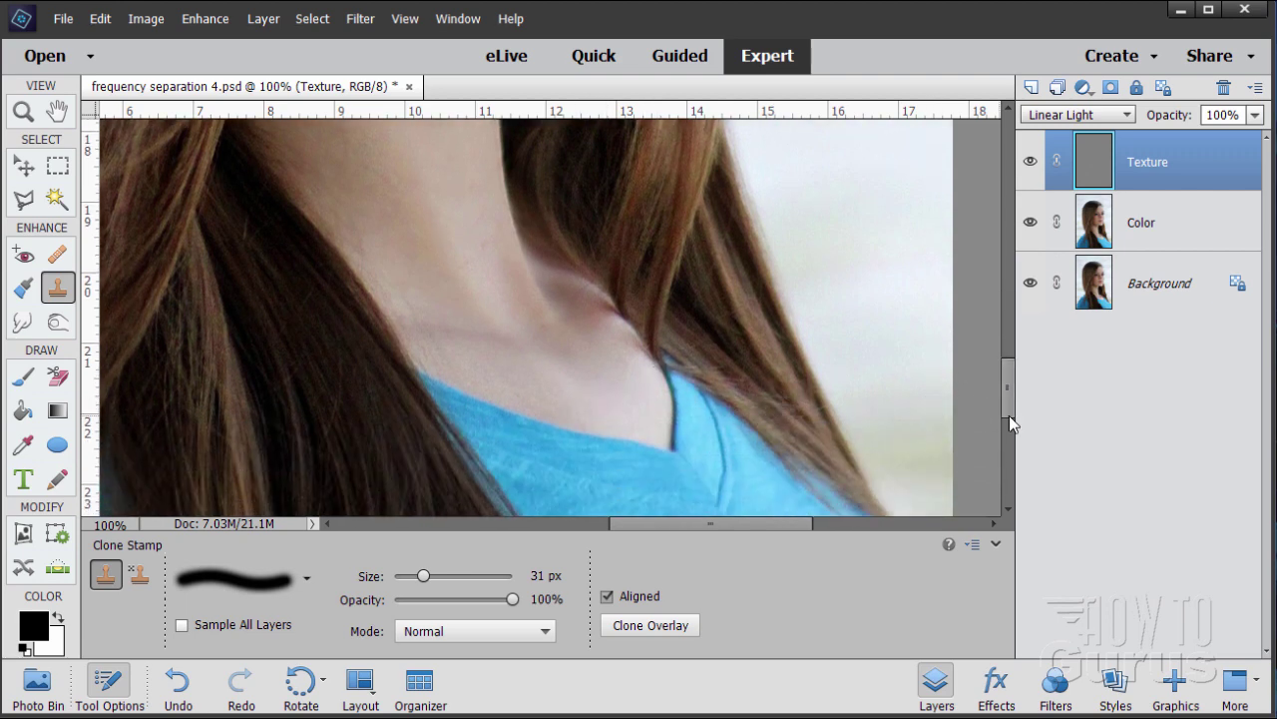
{"action": "mouse_move", "coordinate": [1009, 408]}
{"action": "left_mouse_down"}
{"action": "mouse_move", "coordinate": [1016, 275]}
{"action": "mouse_move", "coordinate": [1013, 297]}
{"action": "left_mouse_up"}
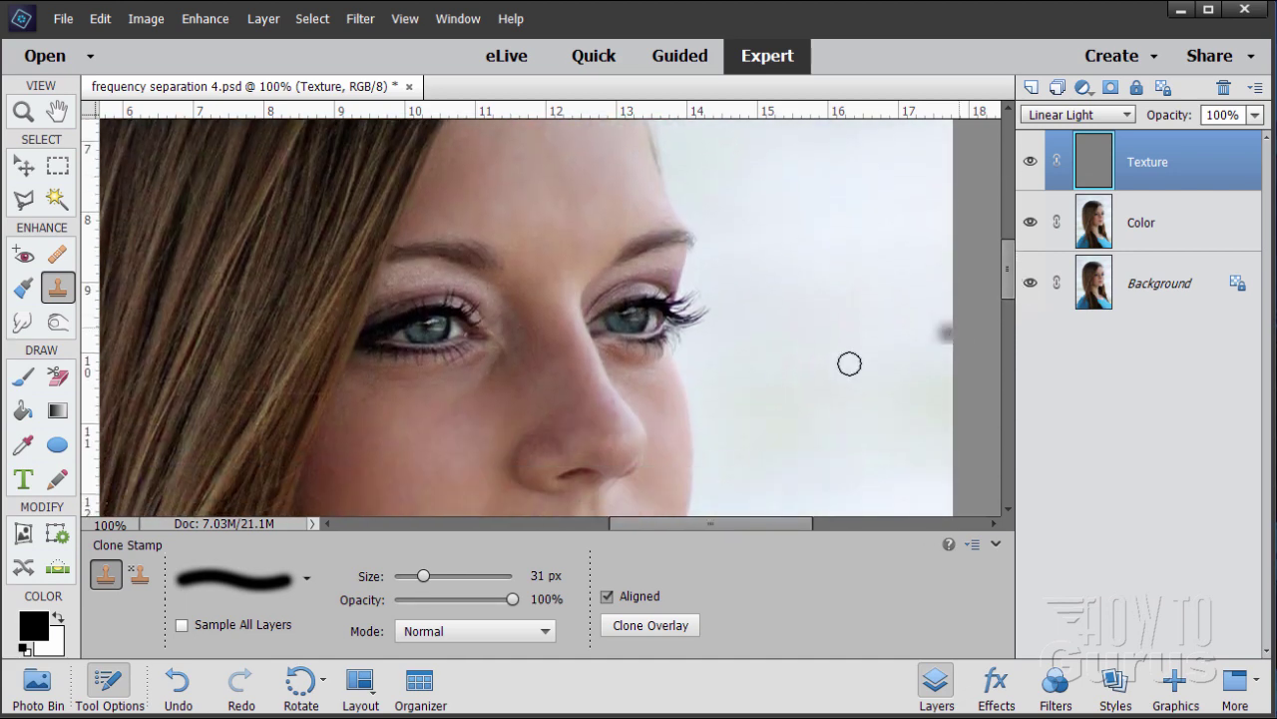
Step: Resample nose skin as the clone source, then zoom the view out to 50%
{"action": "left_click", "coordinate": [600, 386], "text": "alt"}
{"action": "left_click", "coordinate": [846, 351]}
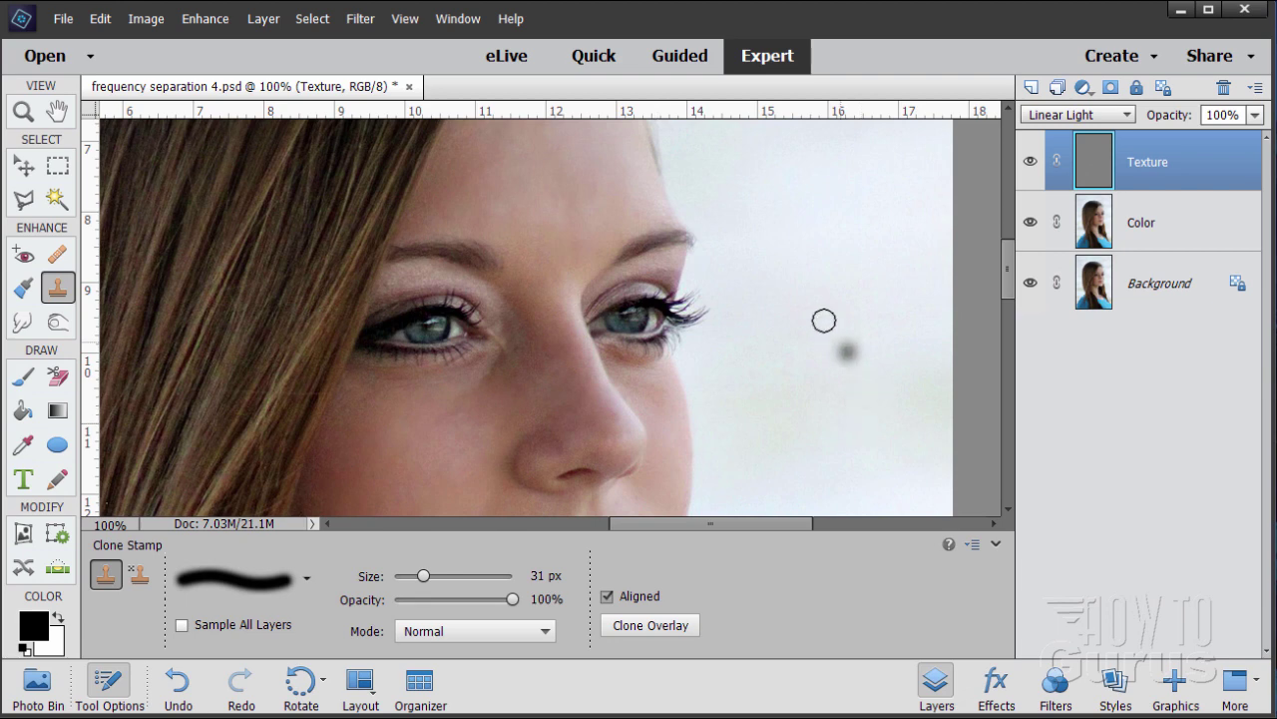
{"action": "left_click", "coordinate": [24, 113]}
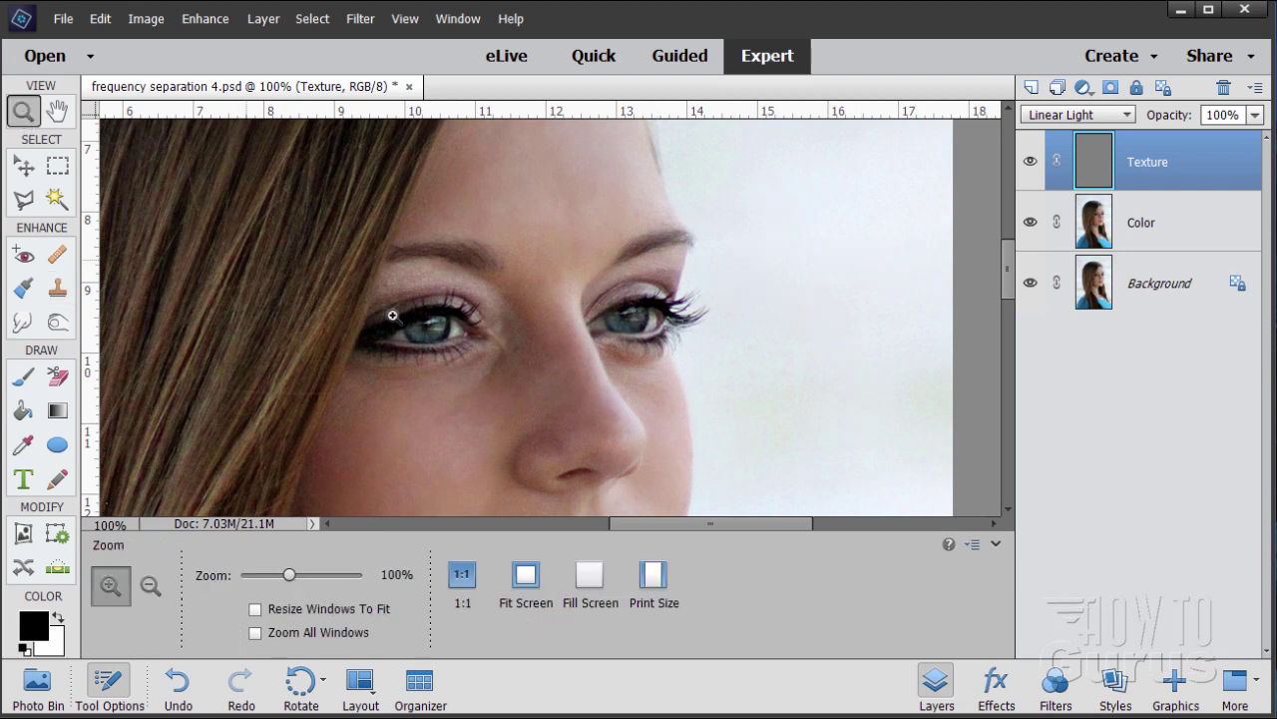
{"action": "left_click", "coordinate": [571, 280], "text": "alt"}
{"action": "left_click", "coordinate": [571, 280], "text": "alt"}
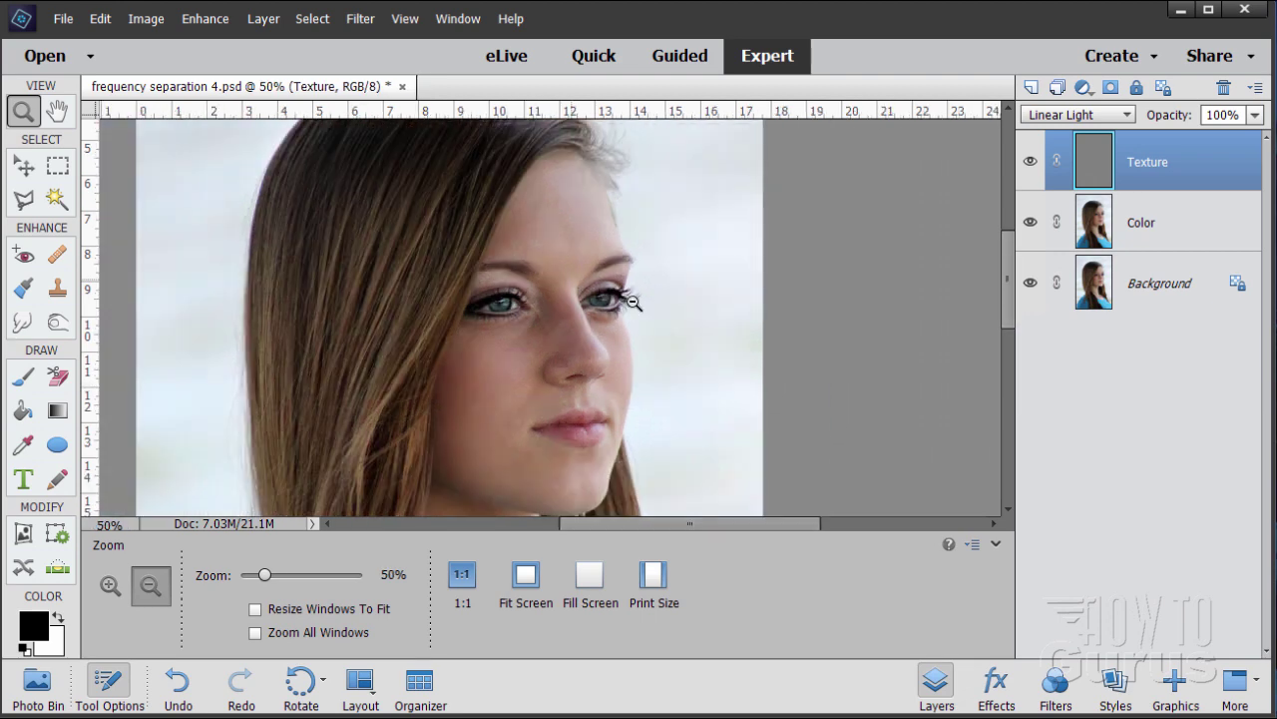
{"action": "mouse_move", "coordinate": [1010, 293]}
{"action": "left_mouse_down"}
{"action": "mouse_move", "coordinate": [1012, 308]}
{"action": "mouse_move", "coordinate": [1012, 297]}
{"action": "left_mouse_up"}
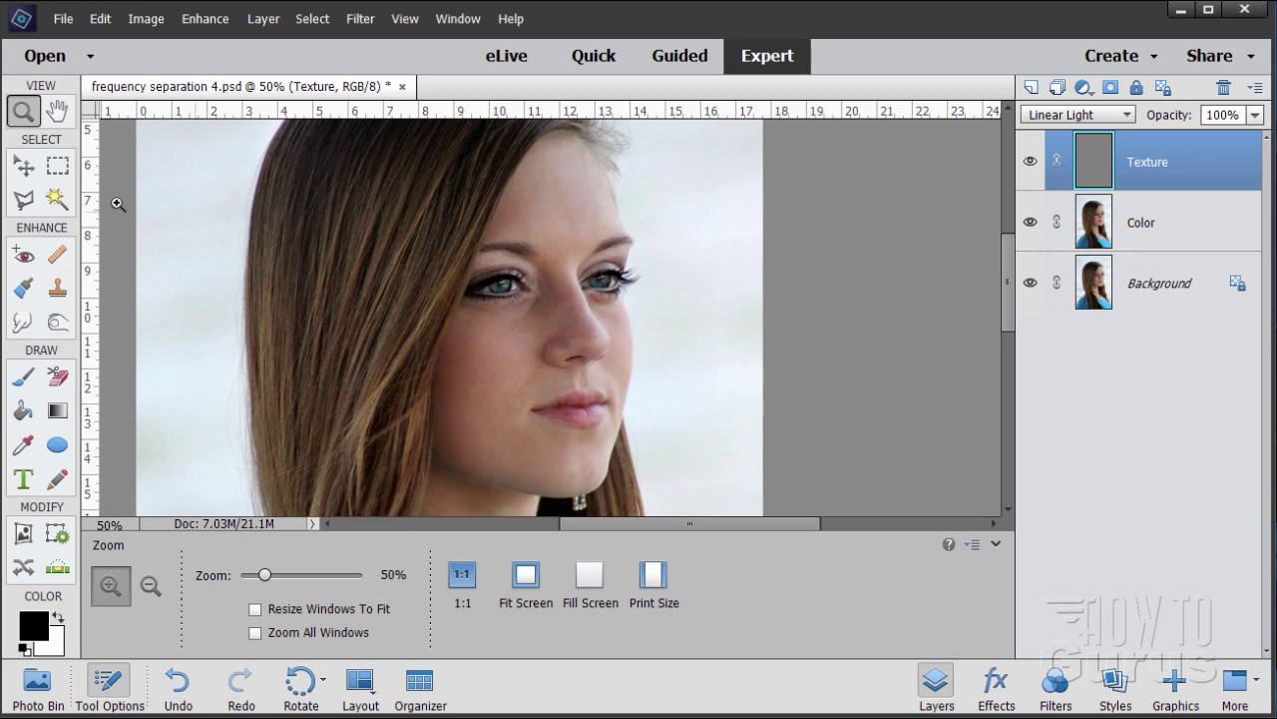
{"action": "left_click", "coordinate": [35, 172]}
Step: Duplicate the Background layer and move Background copy to the top of the stack
{"action": "left_click", "coordinate": [1181, 290]}
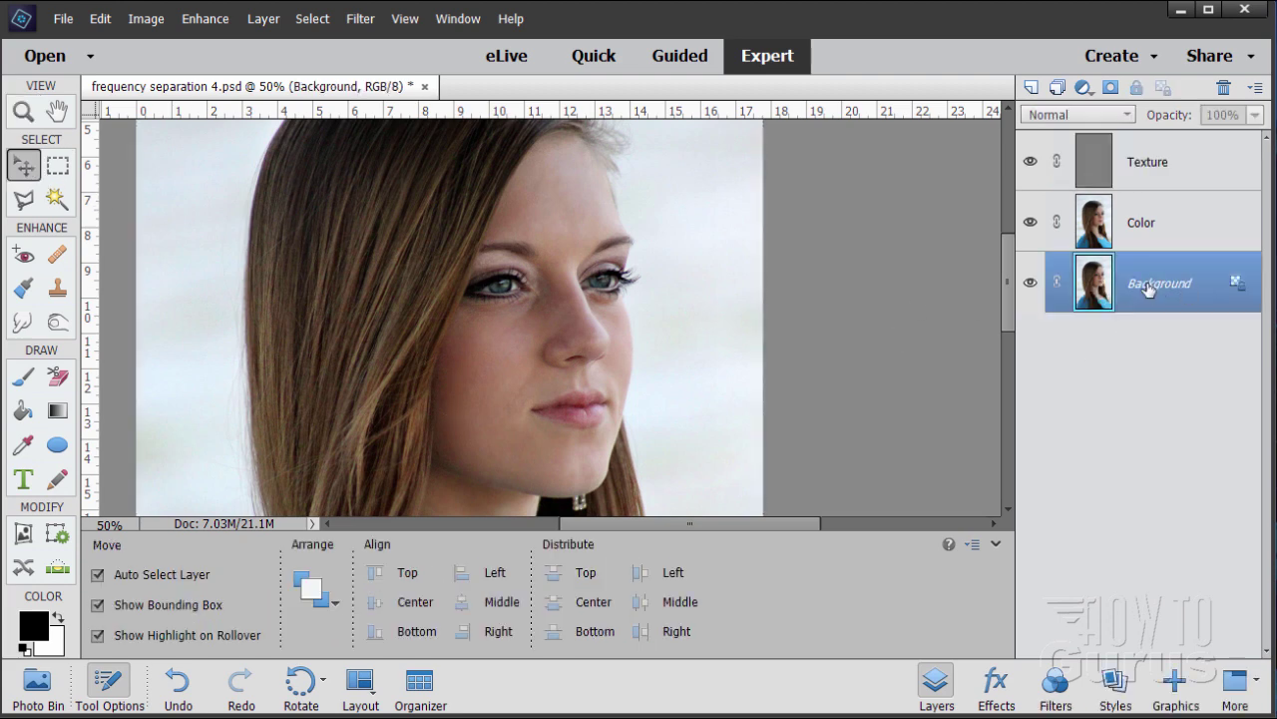
{"action": "left_click_drag", "start_coordinate": [1084, 268], "coordinate": [1034, 88]}
{"action": "left_click_drag", "start_coordinate": [1144, 288], "coordinate": [1138, 143]}
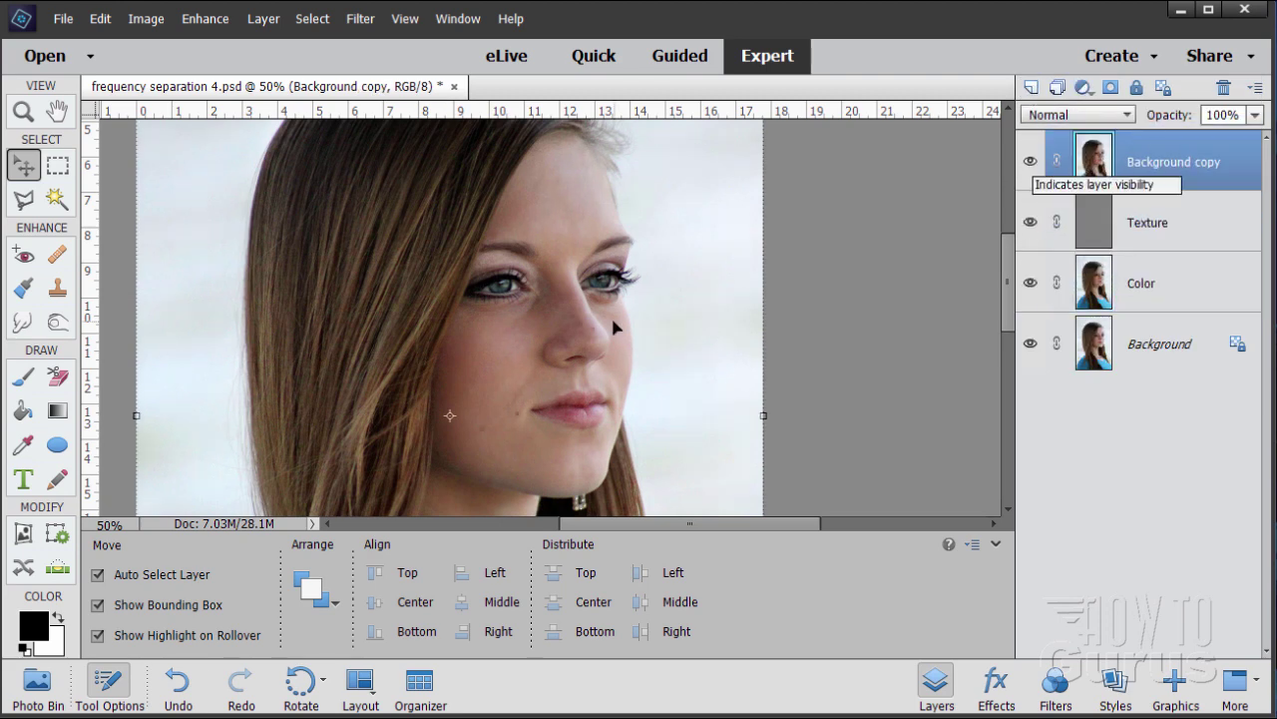
Step: Toggle Background copy's visibility on and off to compare the original with the retouch
{"action": "left_click", "coordinate": [1030, 164]}
{"action": "left_click", "coordinate": [1030, 163]}
{"action": "left_click", "coordinate": [1031, 165]}
{"action": "left_click", "coordinate": [1031, 165]}
{"action": "left_click", "coordinate": [1031, 165]}
{"action": "left_click", "coordinate": [1172, 361]}
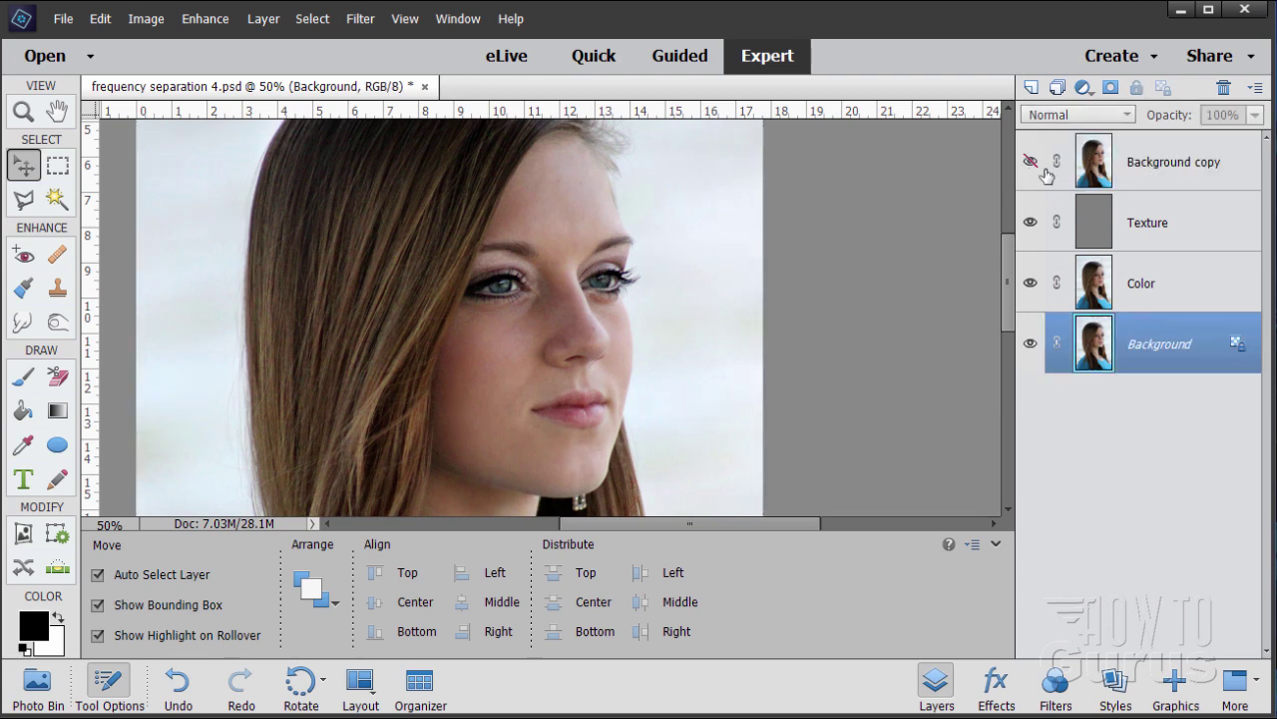
{"action": "left_click", "coordinate": [1033, 167]}
{"action": "left_click", "coordinate": [1033, 165]}
Step: Zoom in to 100% on the face
{"action": "left_click", "coordinate": [24, 113]}
{"action": "left_click", "coordinate": [499, 397]}
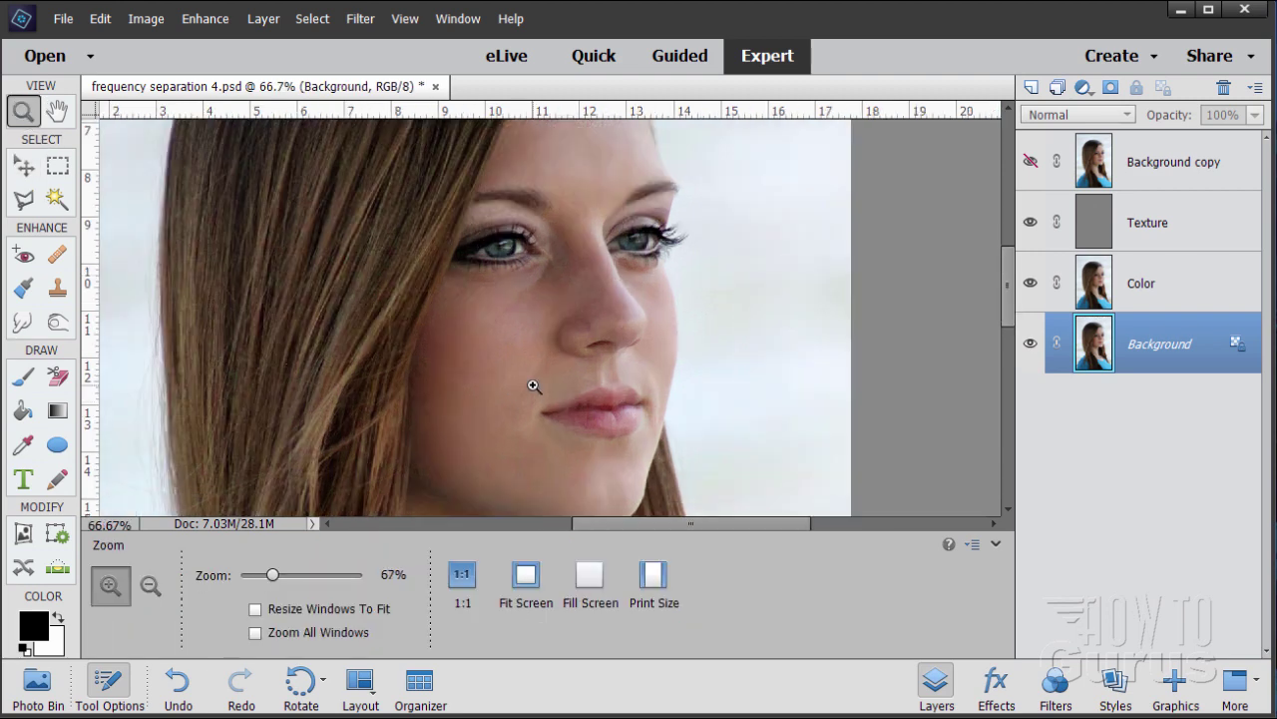
{"action": "left_click", "coordinate": [534, 386]}
{"action": "left_click_drag", "start_coordinate": [1006, 298], "coordinate": [1011, 308]}
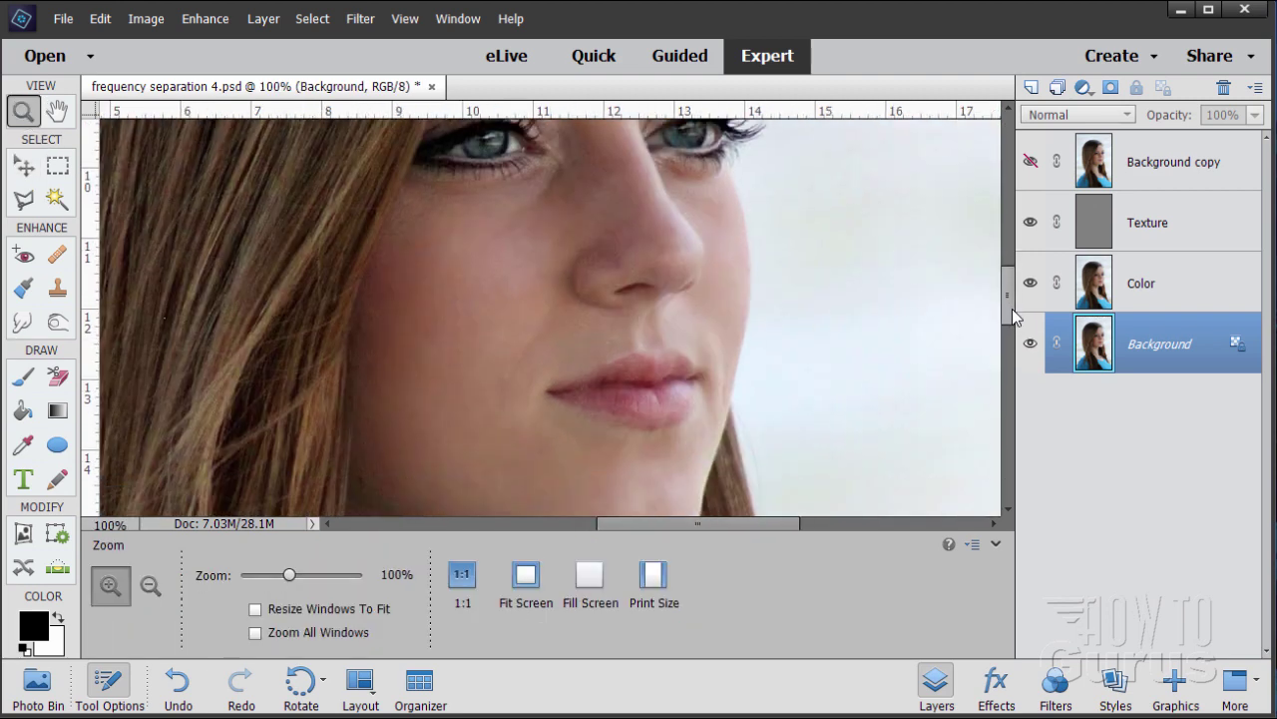
Step: Flick Background copy's visibility repeatedly to compare original and retouched skin, ending hidden
{"action": "left_click", "coordinate": [1031, 163]}
{"action": "left_click", "coordinate": [1031, 163]}
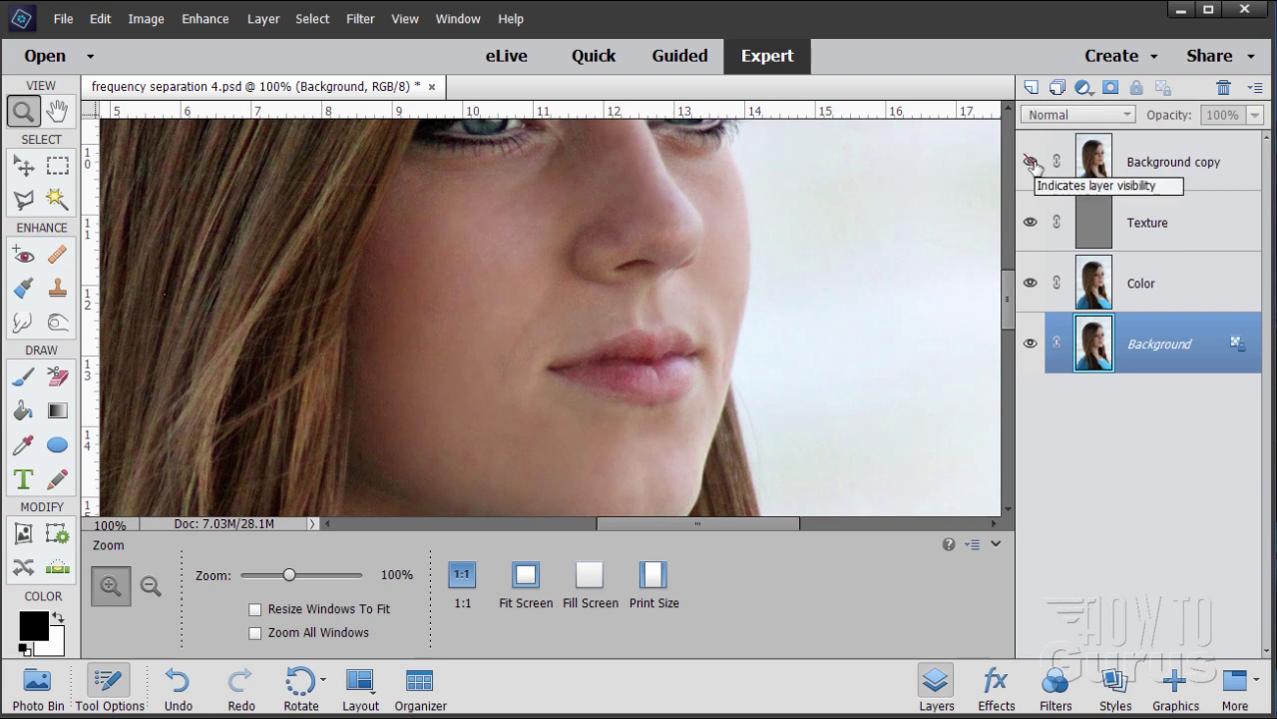
{"action": "left_click", "coordinate": [1031, 162]}
{"action": "left_click", "coordinate": [1031, 162]}
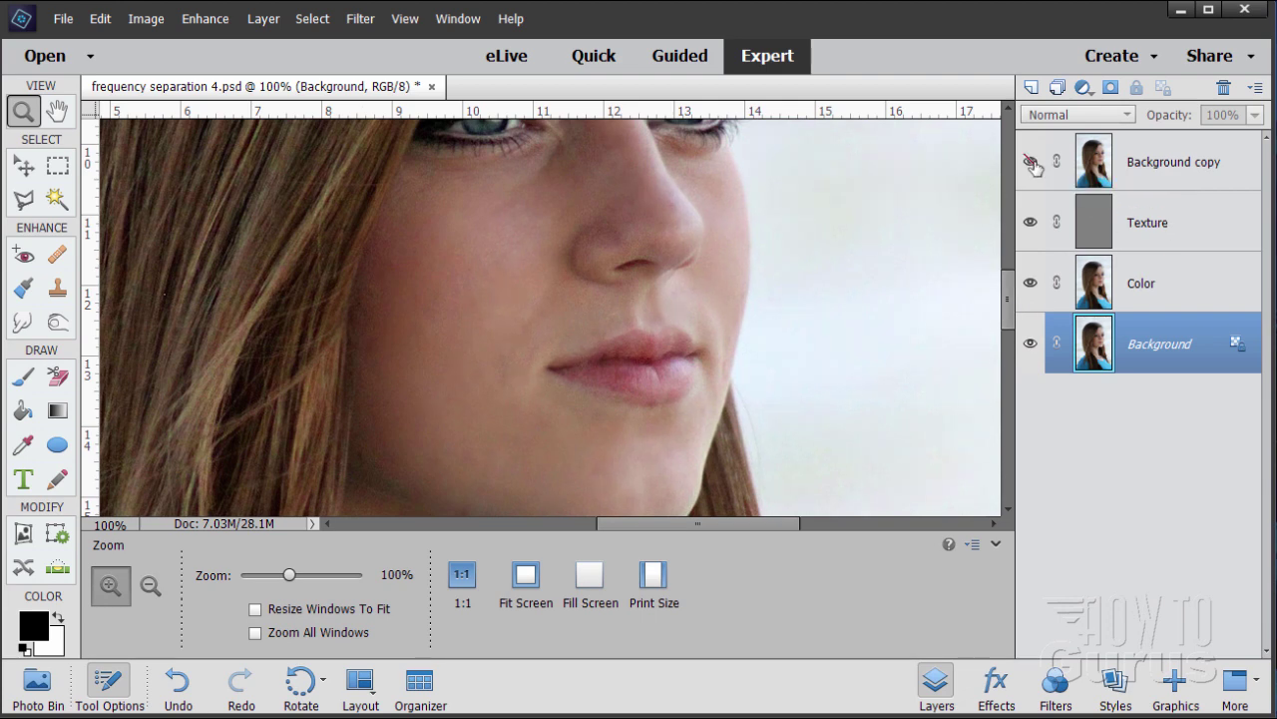
{"action": "left_click", "coordinate": [1031, 163]}
{"action": "left_click", "coordinate": [1031, 162]}
{"action": "left_click", "coordinate": [1030, 163]}
{"action": "left_click", "coordinate": [1031, 163]}
{"action": "left_click", "coordinate": [1030, 163]}
{"action": "left_click", "coordinate": [1031, 162]}
{"action": "left_click", "coordinate": [1031, 162]}
{"action": "left_click", "coordinate": [1031, 163]}
{"action": "left_click", "coordinate": [1031, 163]}
{"action": "left_click", "coordinate": [1031, 163]}
Step: Zoom out to 33.3% to see the whole portrait and hide Background copy
{"action": "left_click", "coordinate": [533, 302], "text": "alt"}
{"action": "left_click", "coordinate": [554, 282], "text": "alt"}
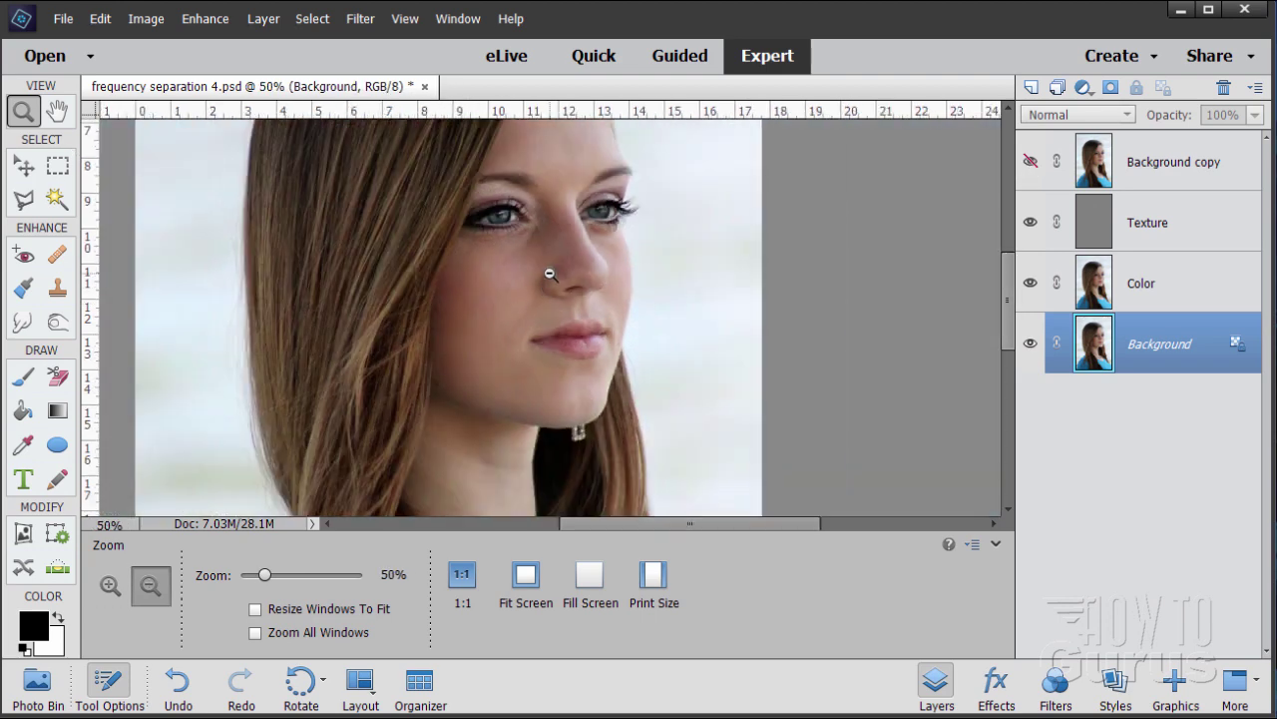
{"action": "left_click", "coordinate": [549, 265], "text": "alt"}
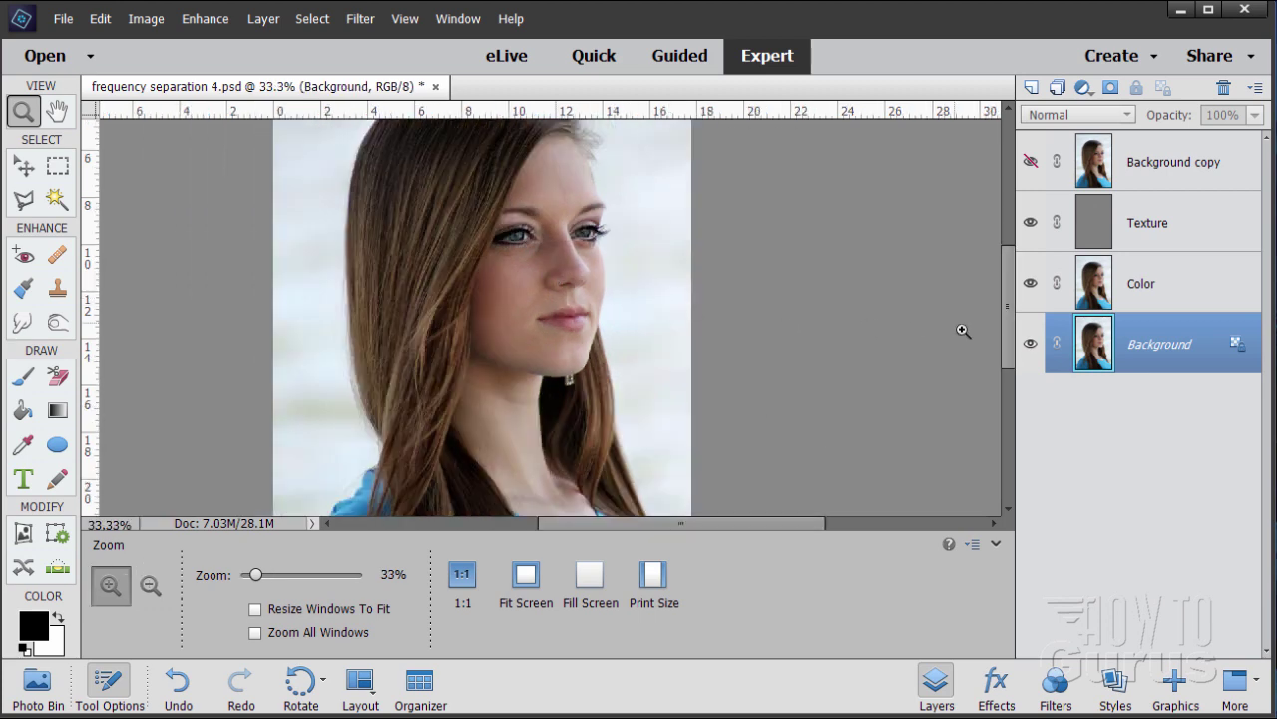
{"action": "left_click_drag", "start_coordinate": [1008, 340], "coordinate": [1012, 328]}
{"action": "left_click", "coordinate": [23, 165]}
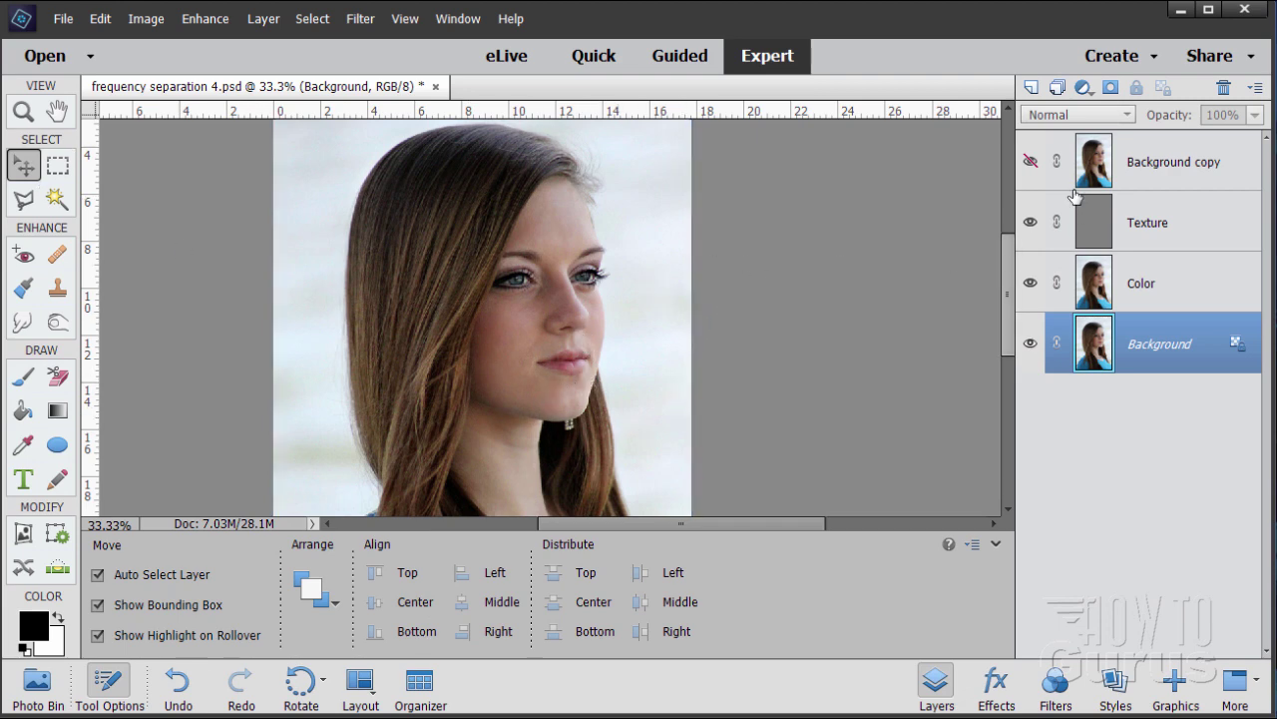
{"action": "left_click", "coordinate": [1030, 163]}
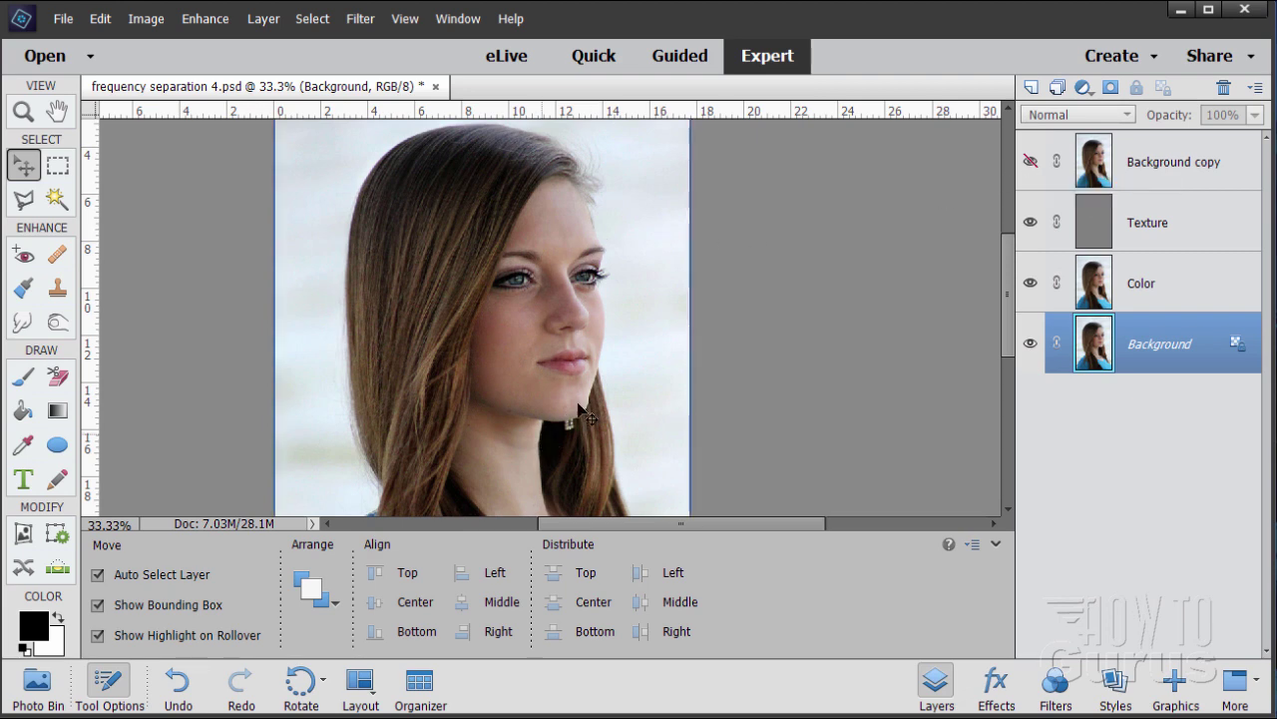